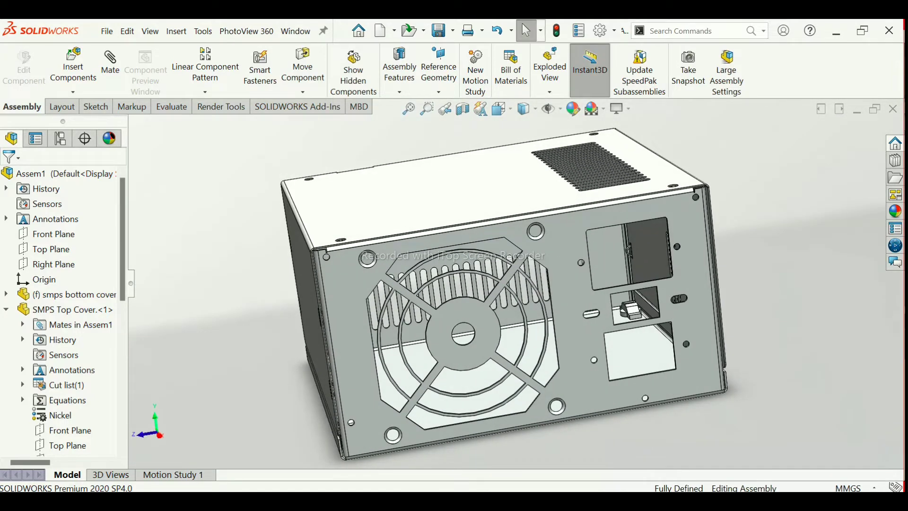
# Step: Type a Notepad intro for a SolidWorks 2020 sheet-metal assembly project, ending 'So lets start to make it.'
pyautogui.click(591, 445)
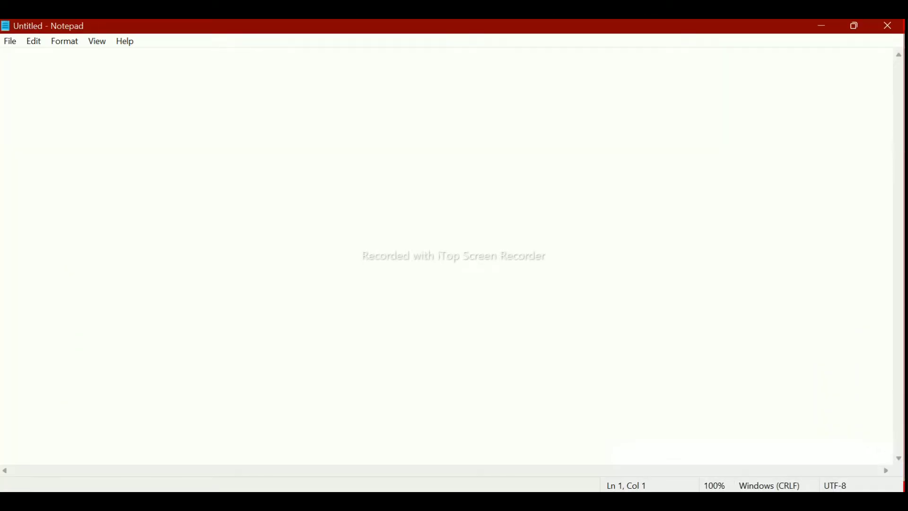
pyautogui.write('Welcome Gu')
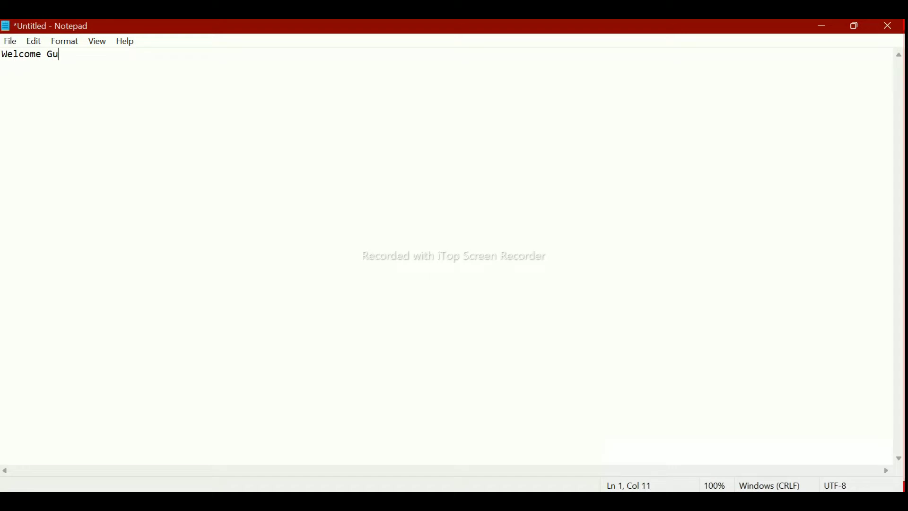
pyautogui.write('ys ')
pyautogui.write('today we ')
pyautogui.write('will make a new project t')
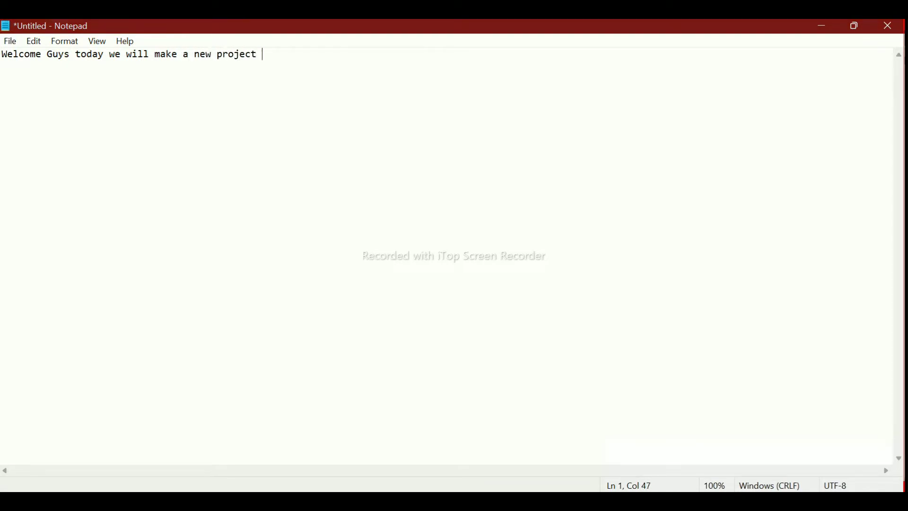
pyautogui.write('hat is smps assembly by using')
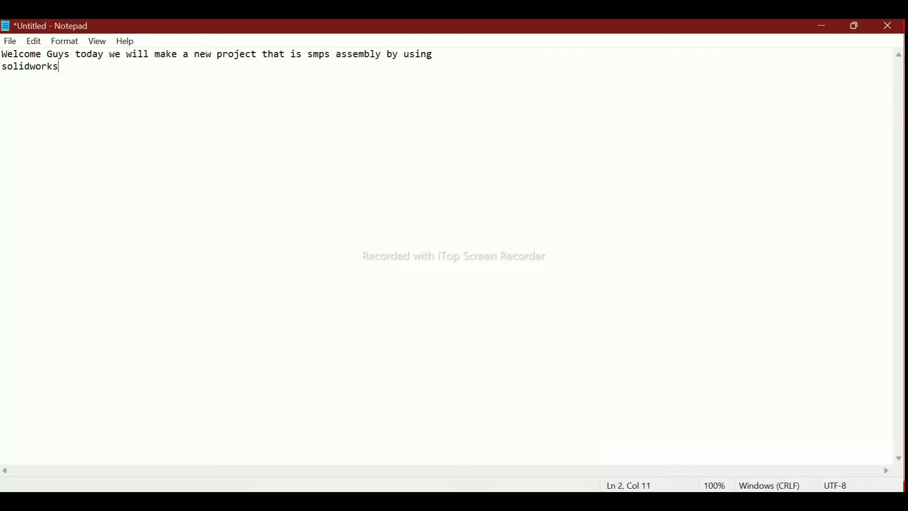
pyautogui.write('2020')
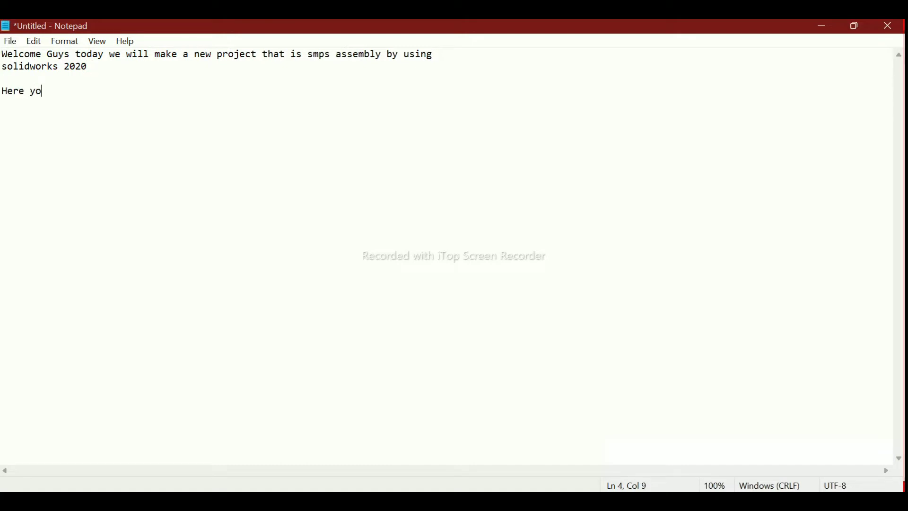
pyautogui.write('ill see how to')
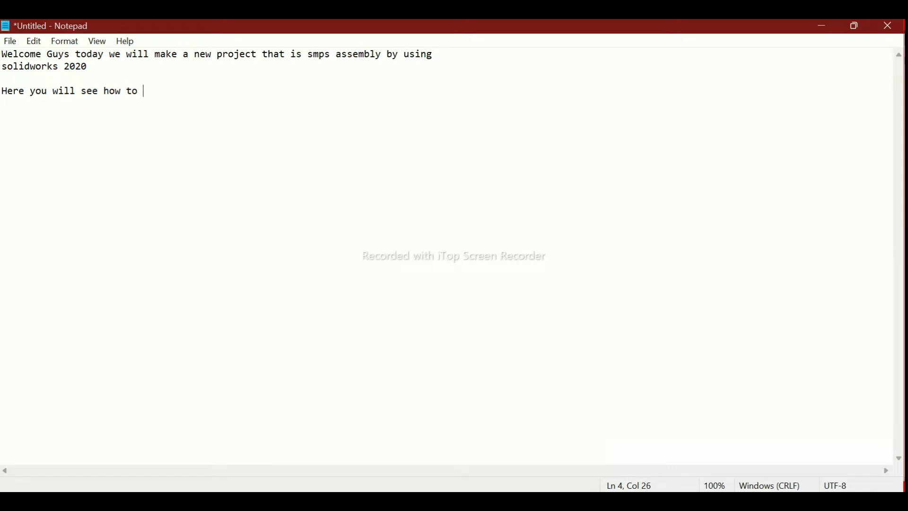
pyautogui.write('assemble s')
pyautogui.write('heet metal')
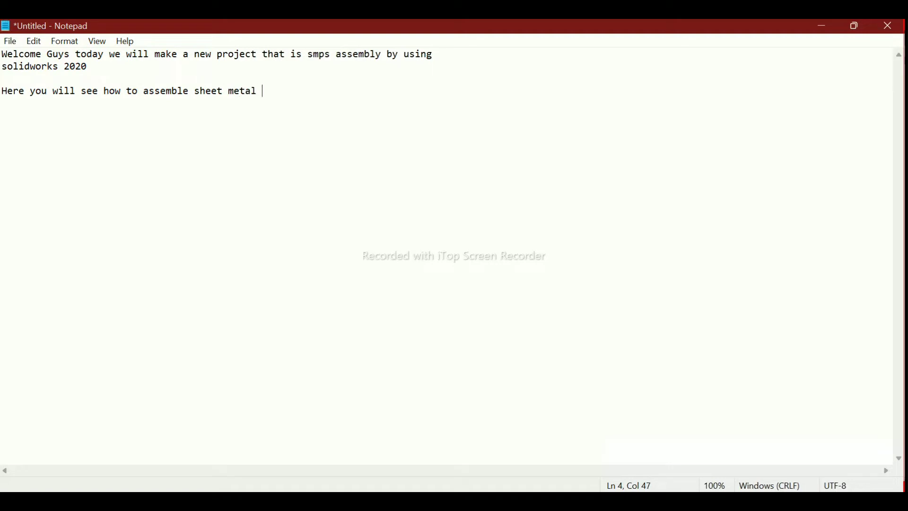
pyautogui.write('onene')
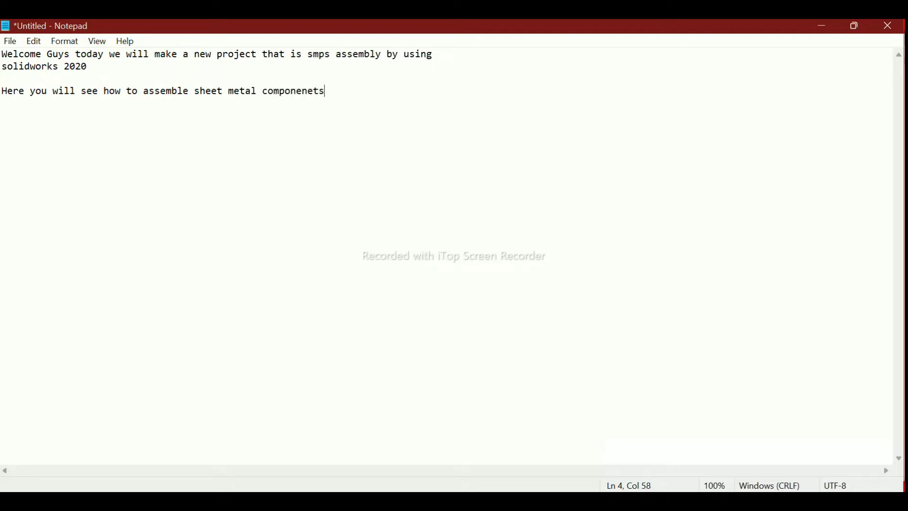
pyautogui.press('BackSpace')
pyautogui.write('I hope you')
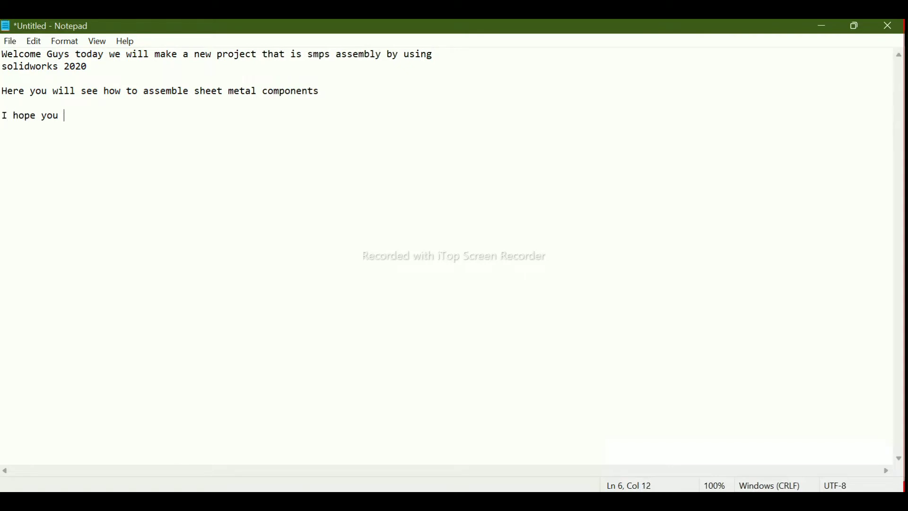
pyautogui.write('like it,')
pyautogui.write('So lets')
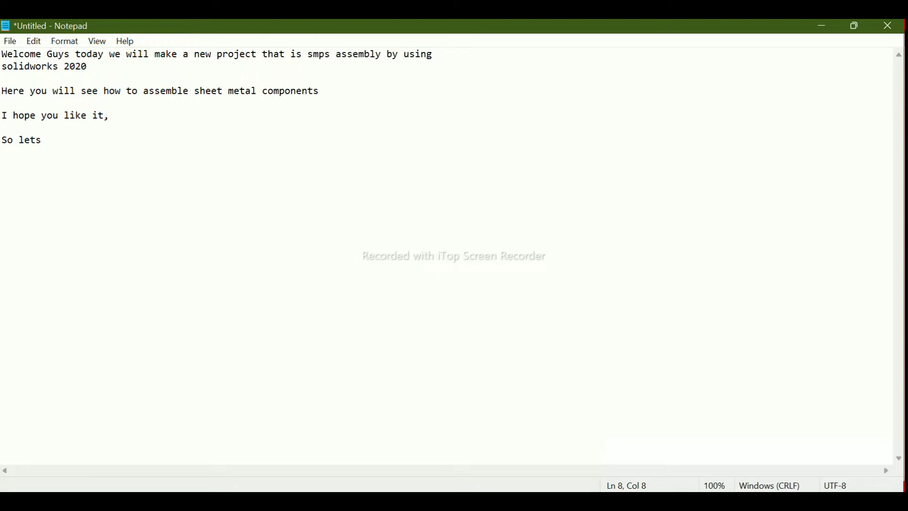
pyautogui.write('stsrt')
pyautogui.write('rt ')
pyautogui.write('ake it.')
# Step: Close the current SMPS assembly without saving changes
pyautogui.click(823, 26)
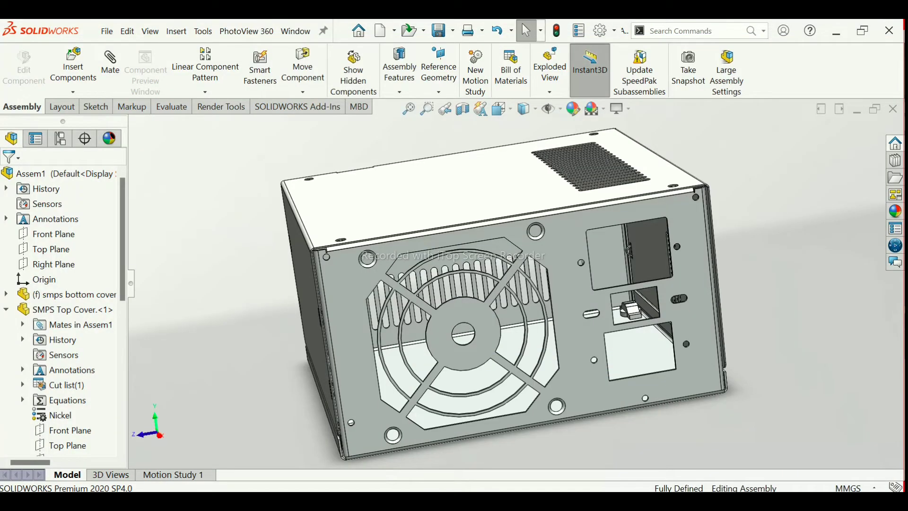
pyautogui.click(893, 109)
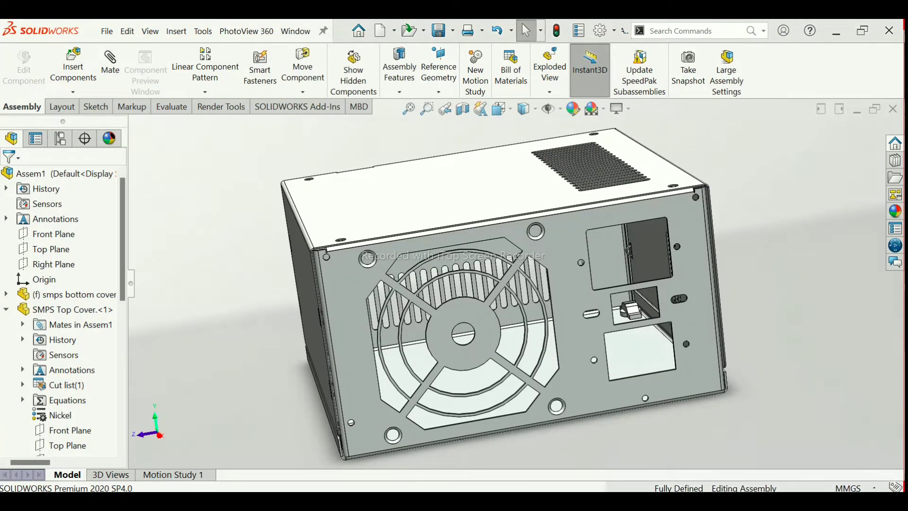
pyautogui.press('Return')
# Step: Create a new assembly document, accepting the blank-template warning
pyautogui.click(247, 30)
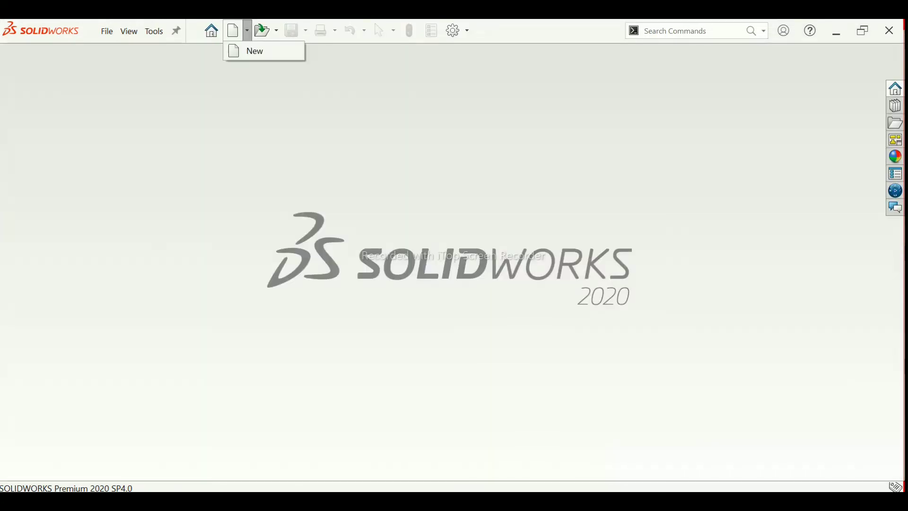
pyautogui.click(251, 50)
pyautogui.press('Right')
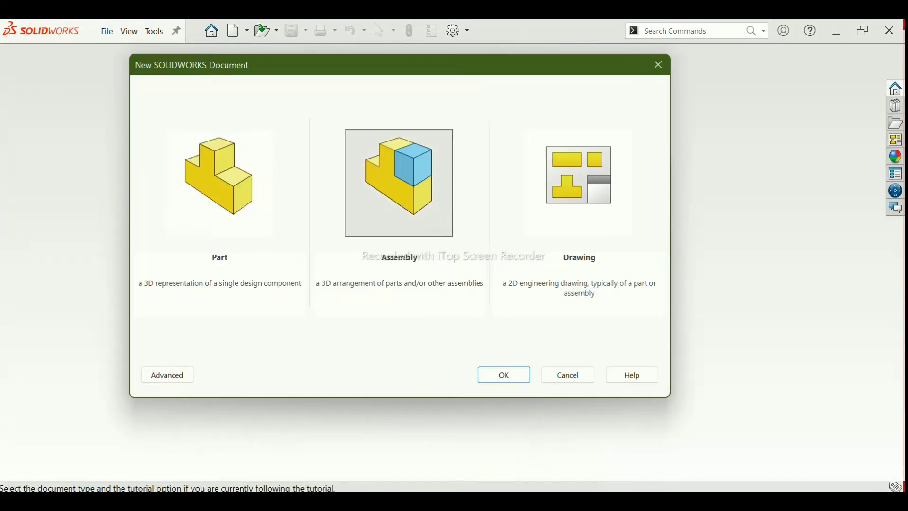
pyautogui.press('Return')
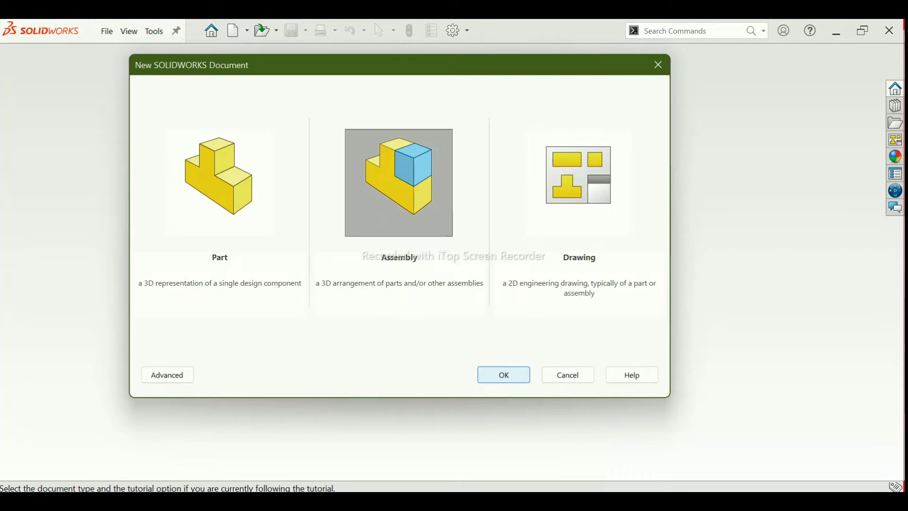
pyautogui.press('Return')
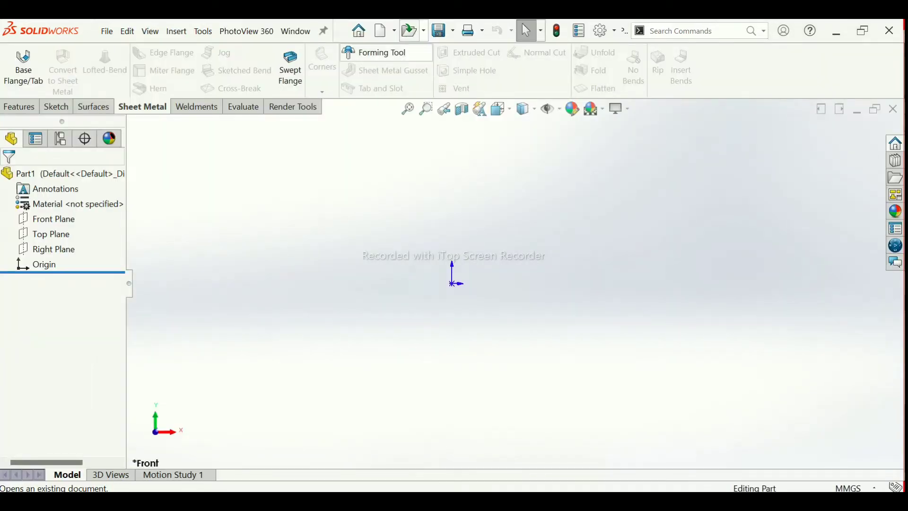
# Step: Discard the unsaved blank part and create a new document again
pyautogui.click(19, 107)
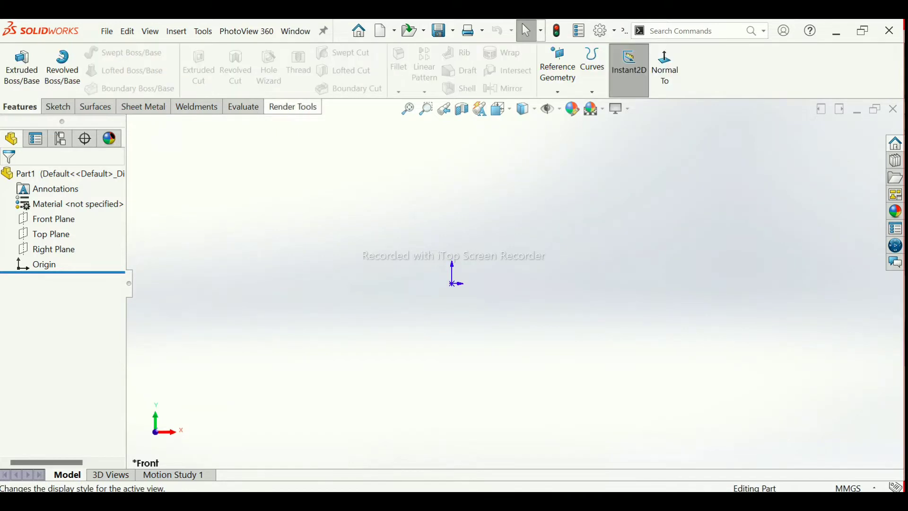
pyautogui.click(894, 109)
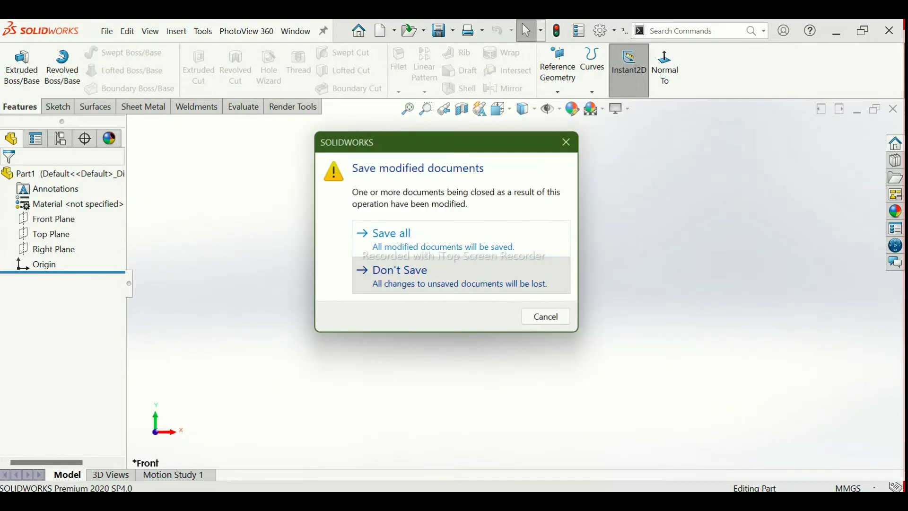
pyautogui.click(401, 268)
pyautogui.click(234, 30)
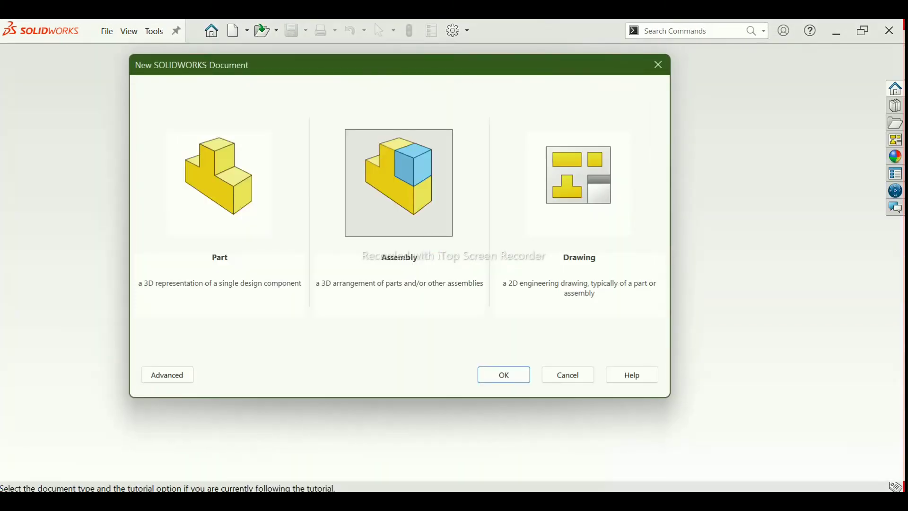
pyautogui.click(504, 375)
pyautogui.click(450, 257)
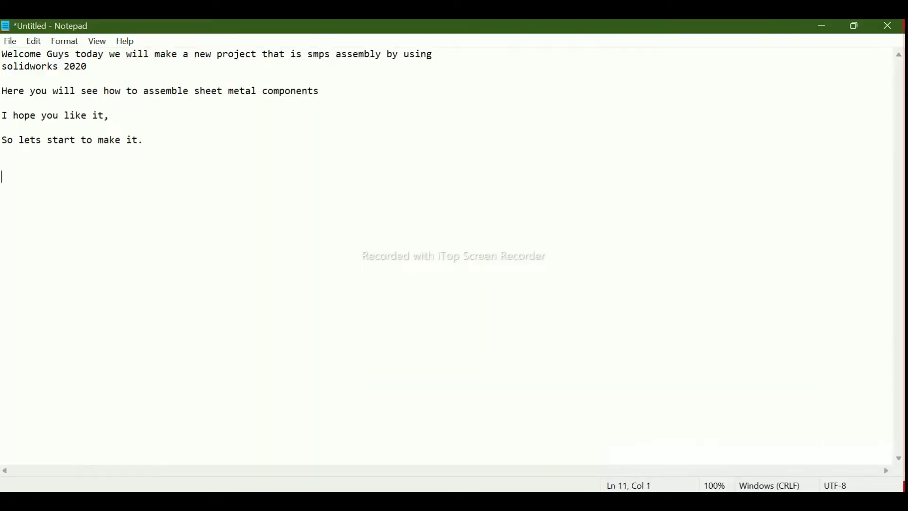
# Step: Add the lines 'First I will restart the software.' and 'Now call out those components which we needed in our assembly.'
pyautogui.write('First I will re')
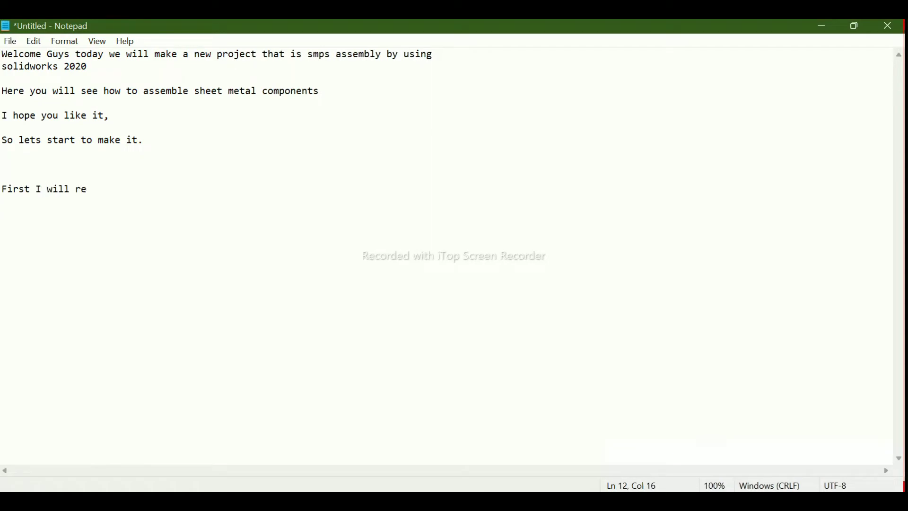
pyautogui.write('start the softw')
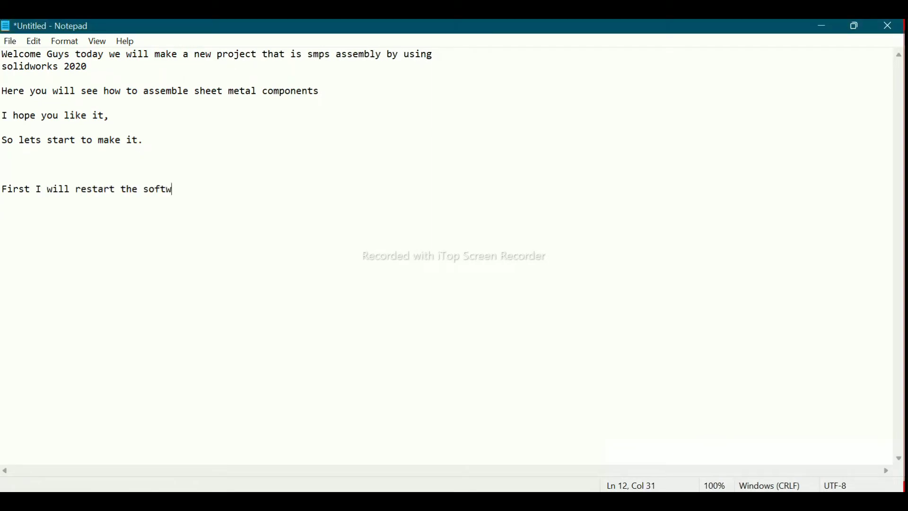
pyautogui.write('are')
pyautogui.write('call out those co')
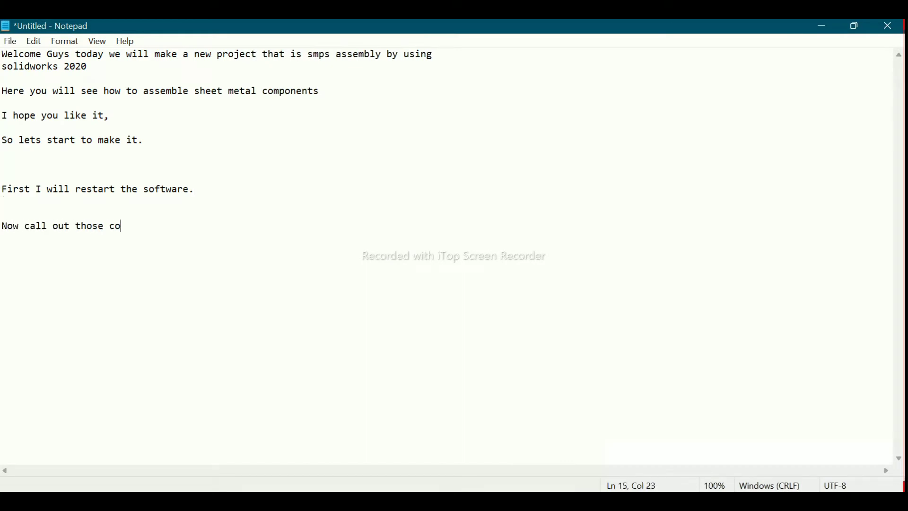
pyautogui.write('mponenets')
pyautogui.press('BackSpace')
pyautogui.press('BackSpace')
pyautogui.write('ts whw')
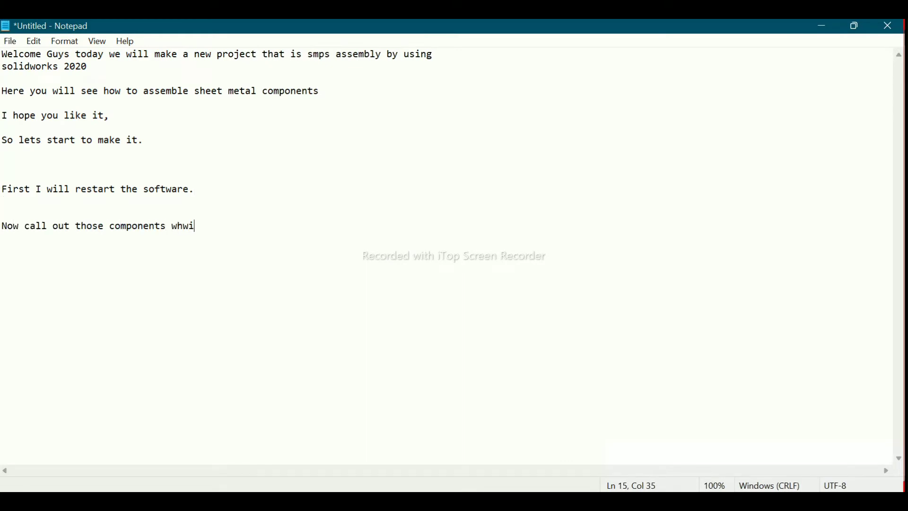
pyautogui.press('BackSpace')
pyautogui.write('ich we needed ')
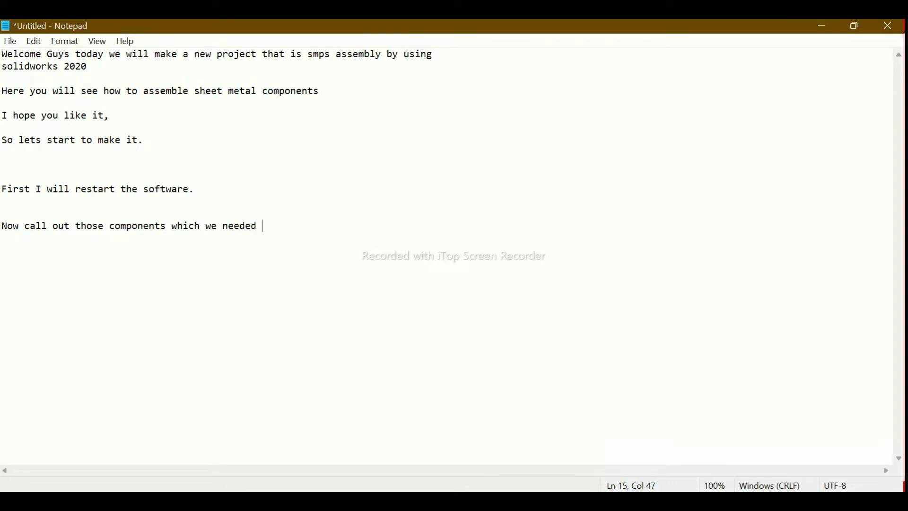
pyautogui.write('in our assembl')
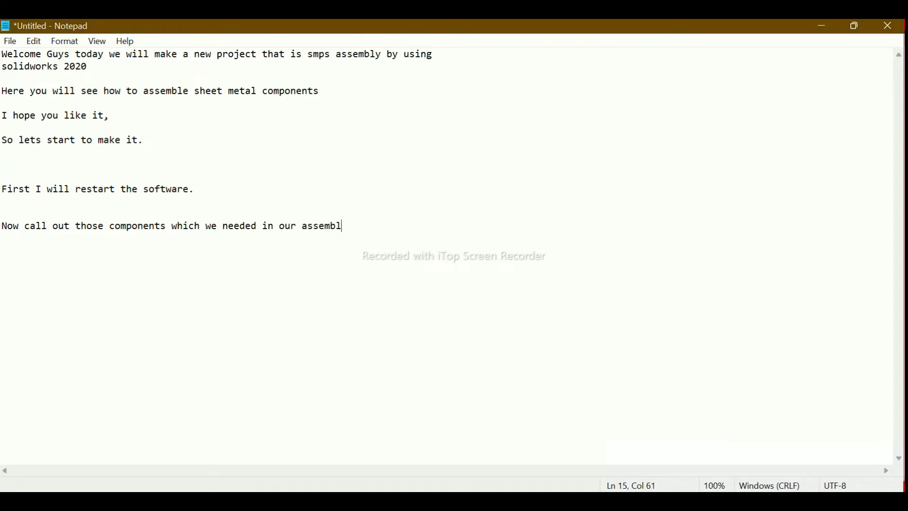
pyautogui.write('y.')
# Step: Insert the smps bottom cover part fixed at the assembly origin
pyautogui.click(822, 25)
pyautogui.click(73, 66)
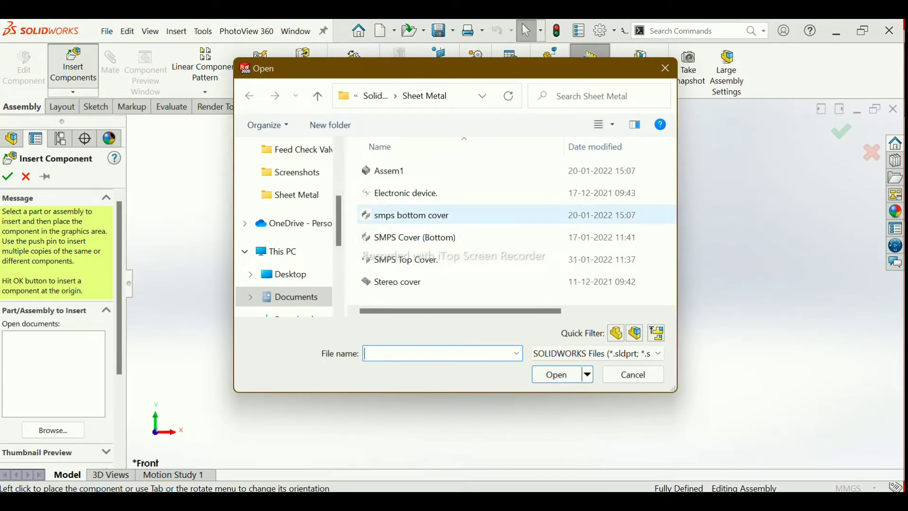
pyautogui.click(411, 215)
pyautogui.click(557, 375)
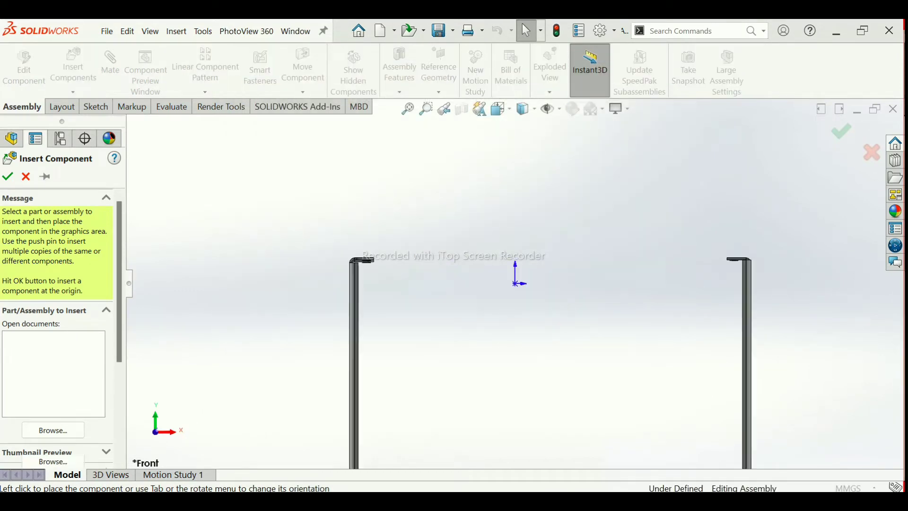
pyautogui.click(520, 279)
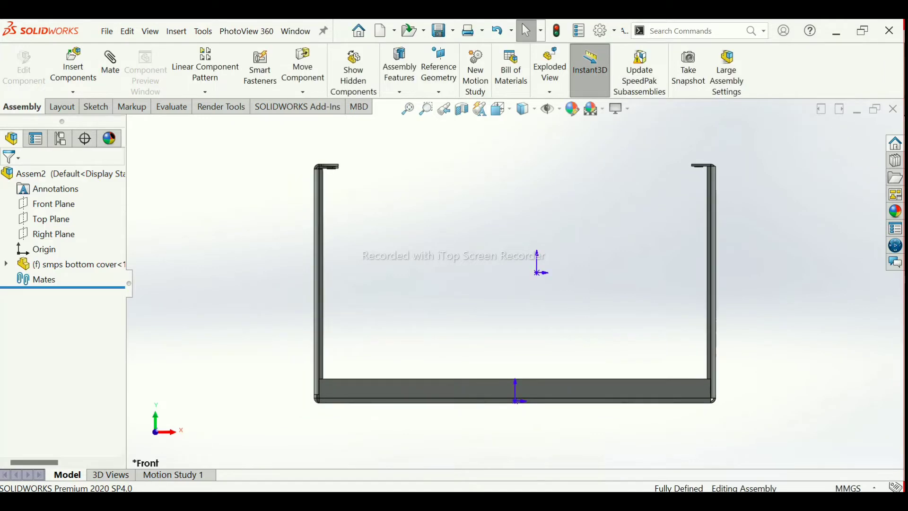
pyautogui.moveTo(520, 279); pyautogui.dragTo(523, 350, button='middle')
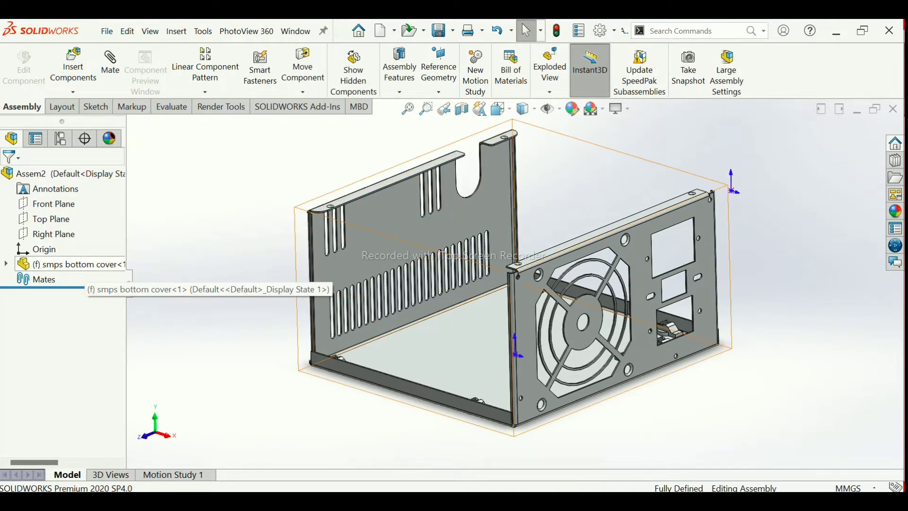
# Step: Insert the SMPS Top Cover part beside the bottom cover and fit both in view
pyautogui.click(73, 66)
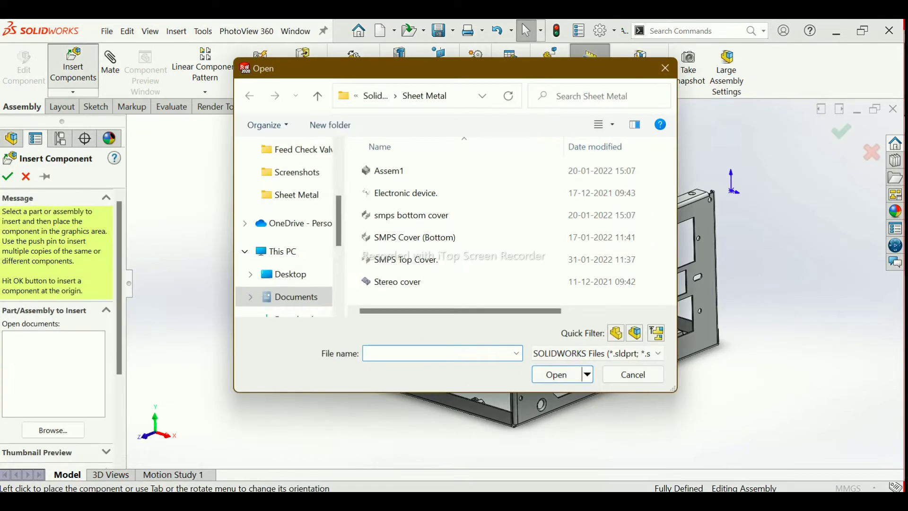
pyautogui.click(406, 243)
pyautogui.press('Return')
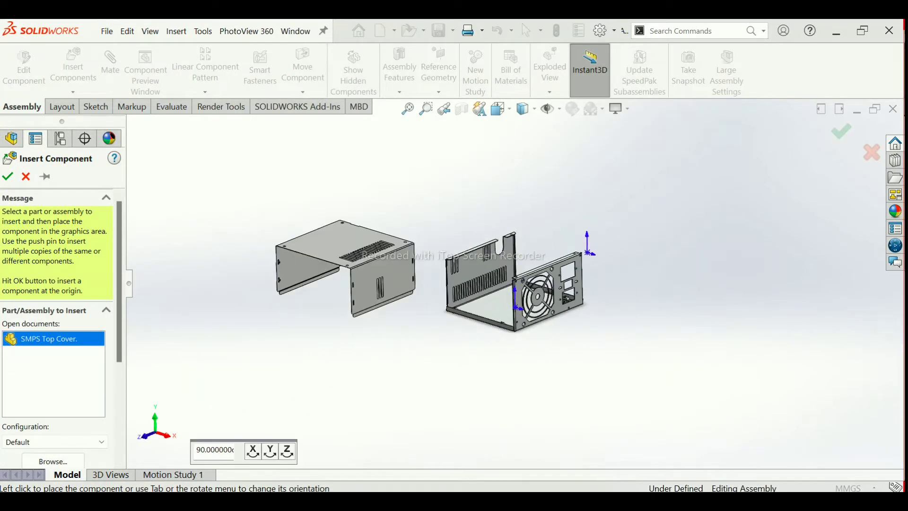
pyautogui.click(369, 270)
pyautogui.press('f')
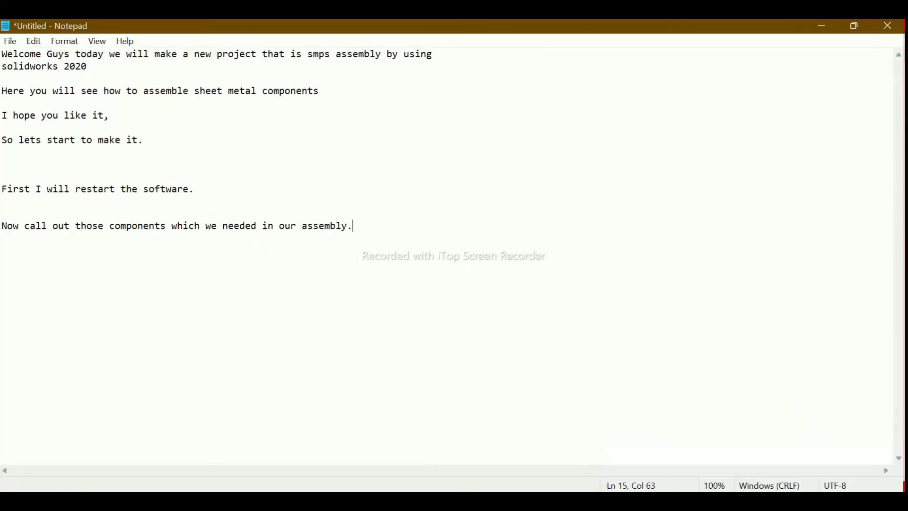
# Step: Cut all existing note text and type 'Now we will start to assemble it'
pyautogui.moveTo(3, 54); pyautogui.dragTo(354, 226)
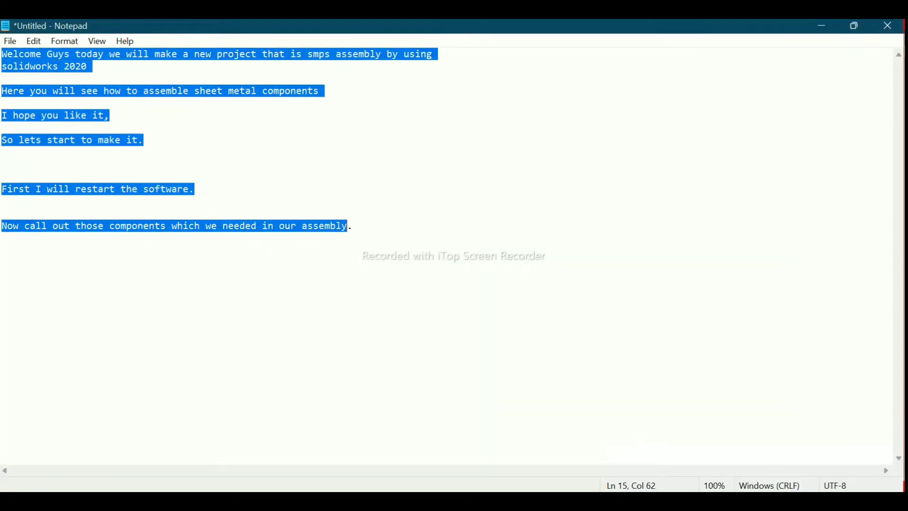
pyautogui.rightClick(96, 95)
pyautogui.click(129, 121)
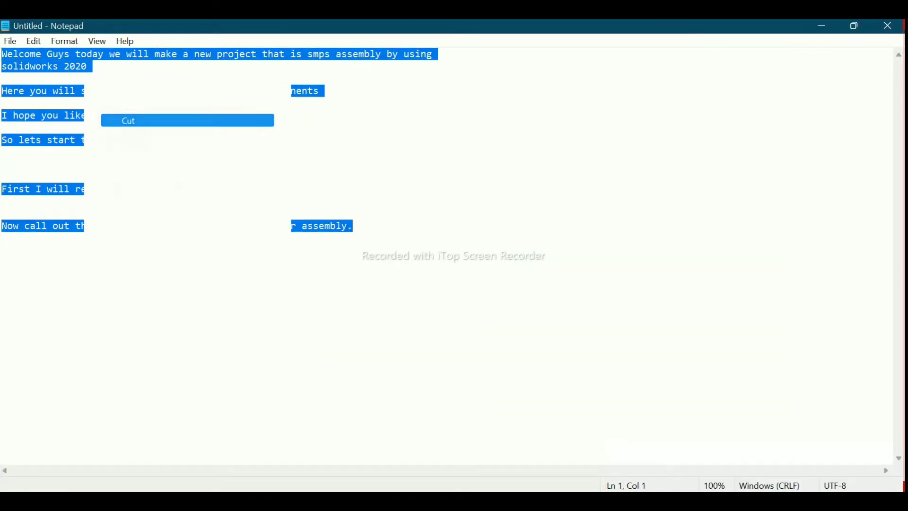
pyautogui.write('No')
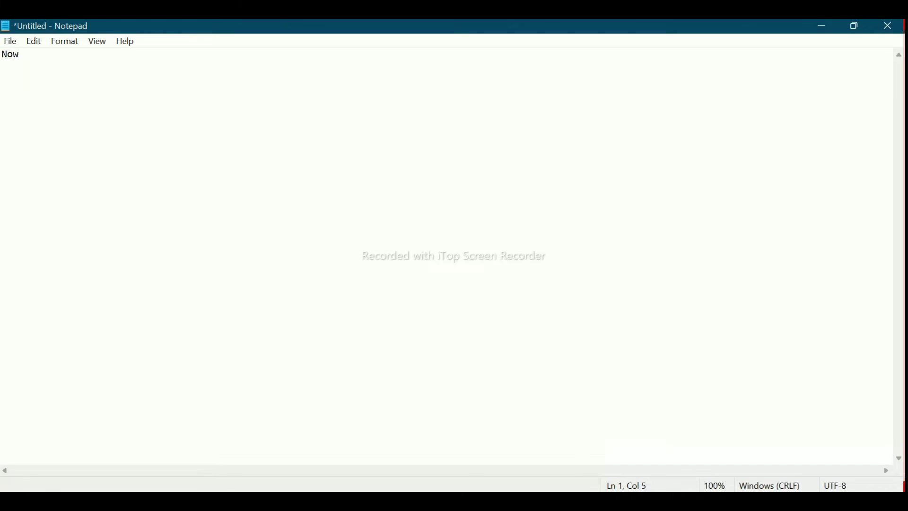
pyautogui.write('we will')
pyautogui.write(' start to a')
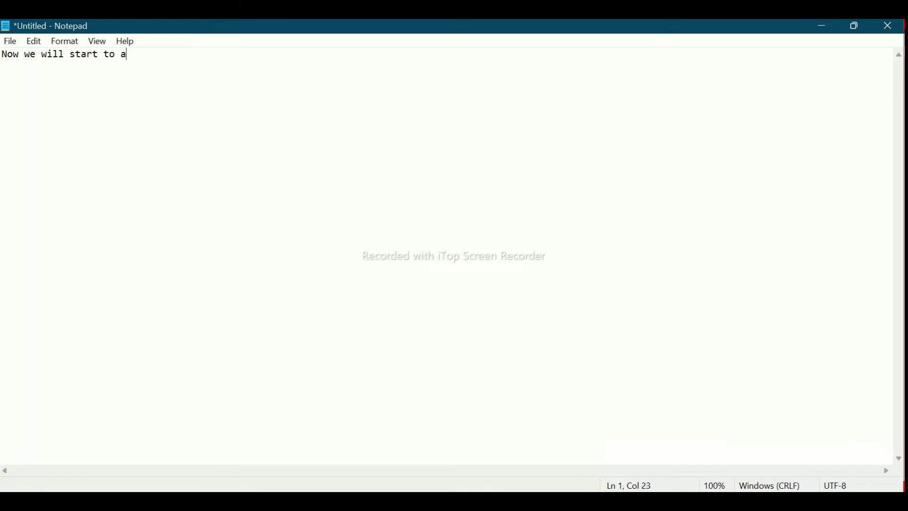
pyautogui.write('ssemble it')
# Step: Add a Coincident mate between SMPS Top Cover's Right Plane and smps bottom cover's Front Plane
pyautogui.click(822, 26)
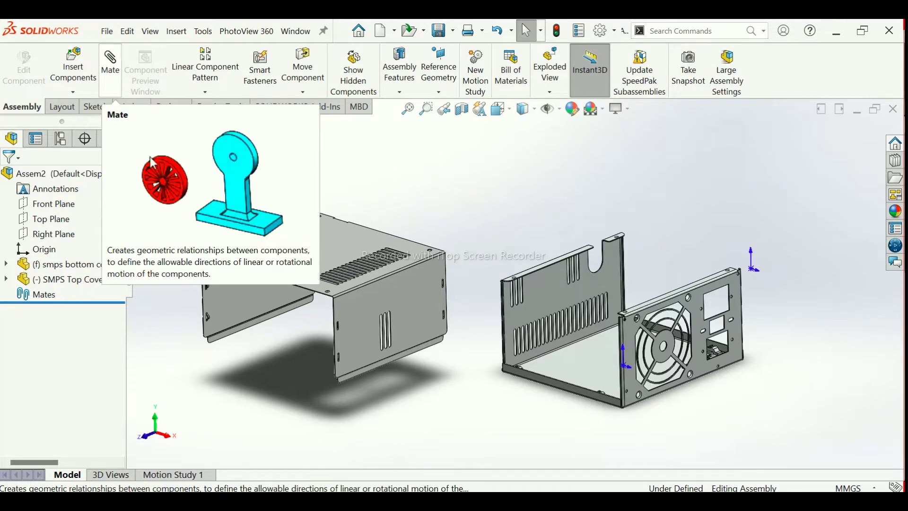
pyautogui.click(110, 66)
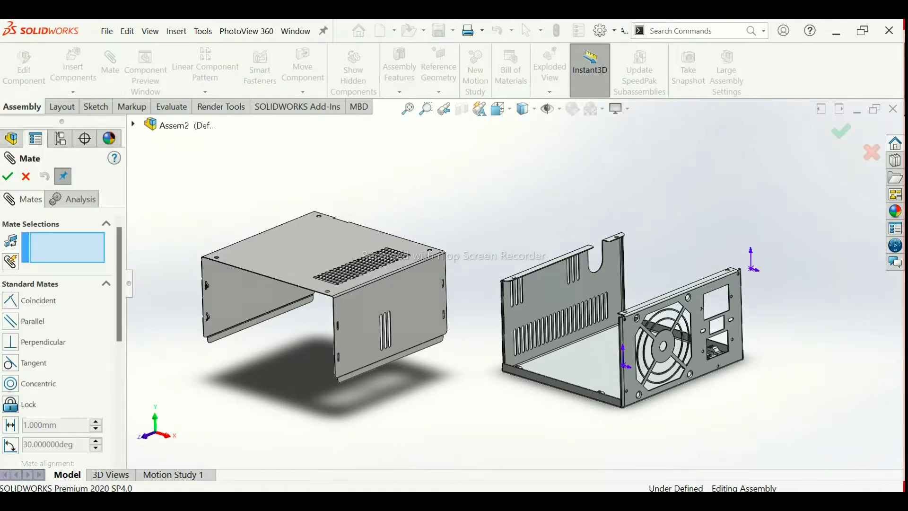
pyautogui.click(150, 231)
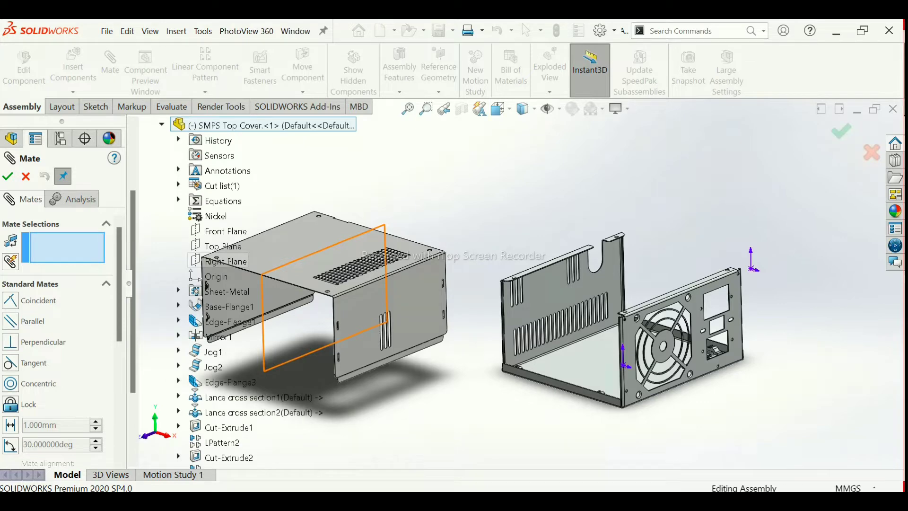
pyautogui.click(222, 262)
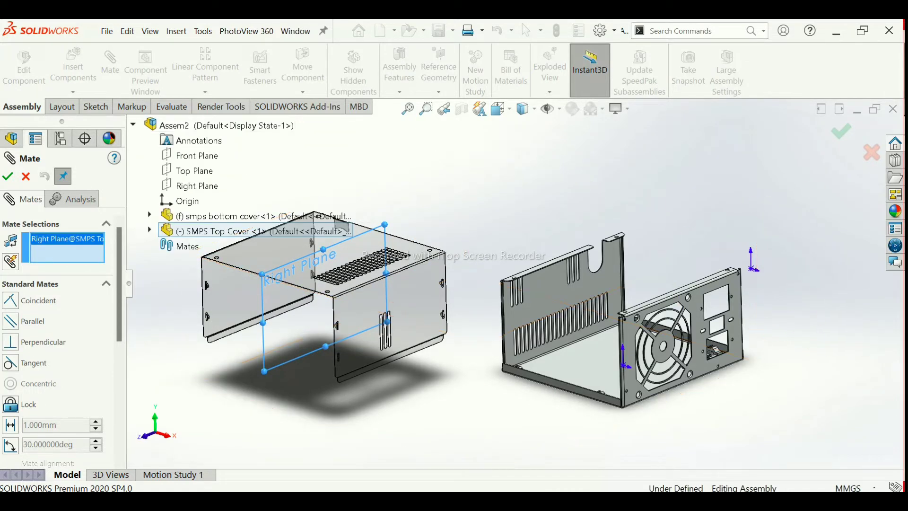
pyautogui.click(149, 216)
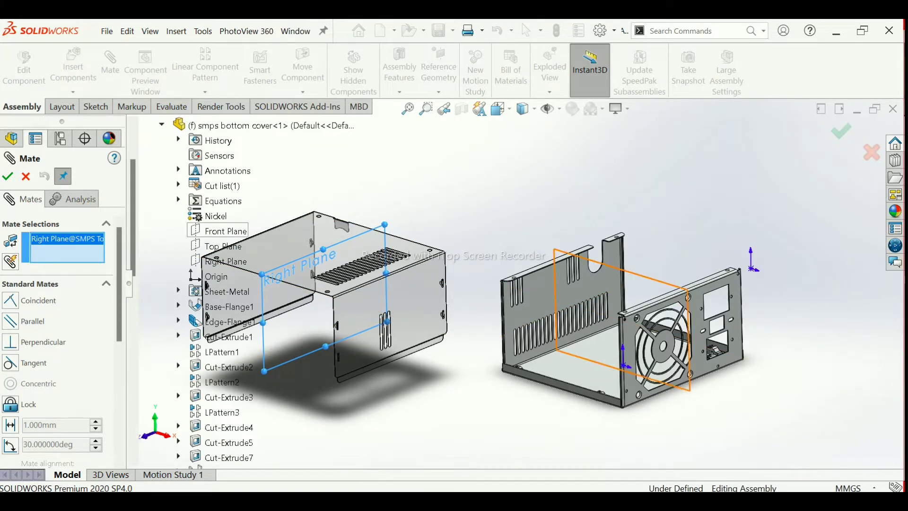
pyautogui.click(218, 230)
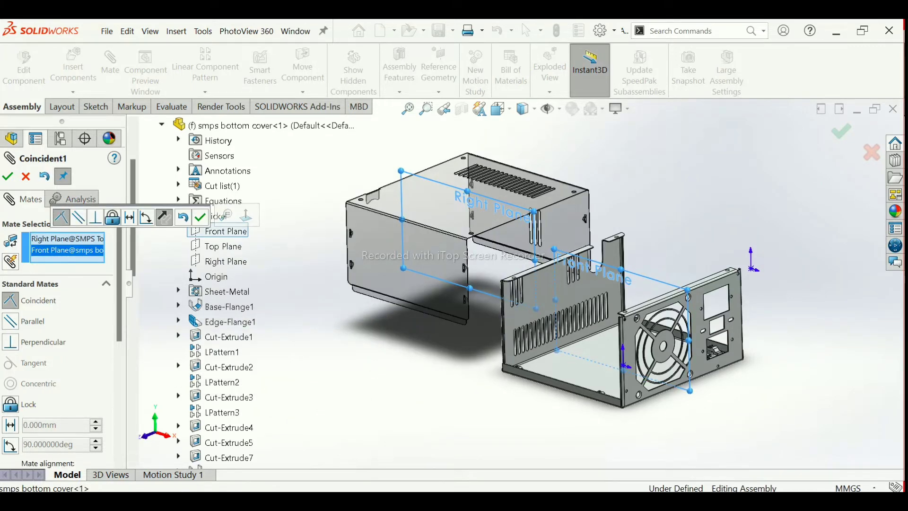
pyautogui.click(201, 217)
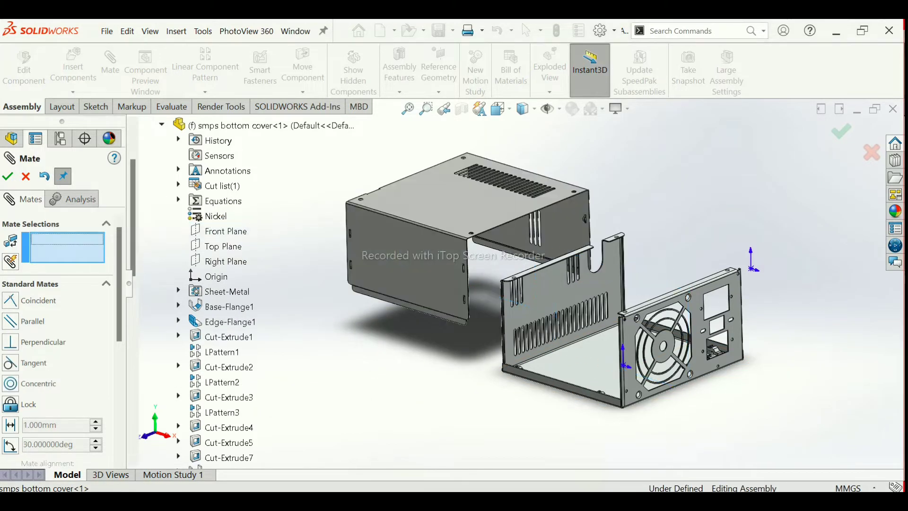
# Step: Add a Coincident mate between a top cover face and the matching bottom cover face
pyautogui.moveTo(398, 236); pyautogui.dragTo(534, 255, button='middle')
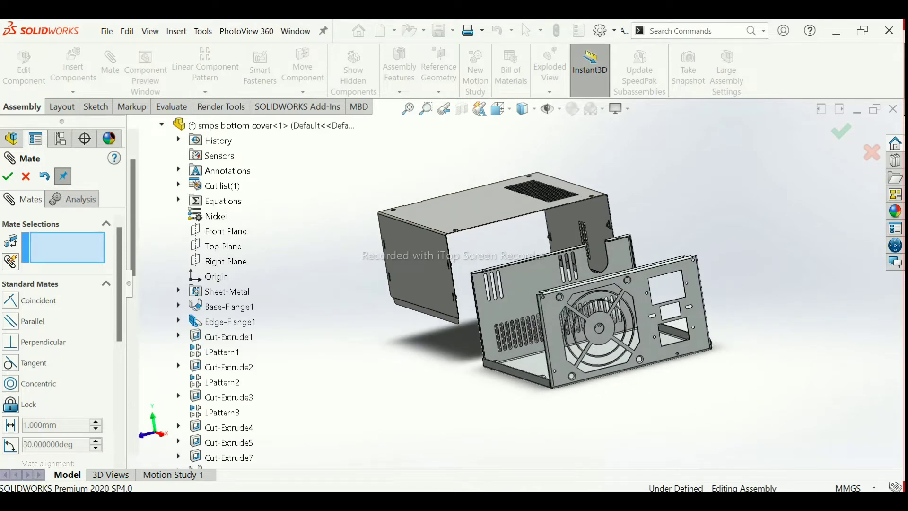
pyautogui.scroll(-3, 554, 349)
pyautogui.scroll(-3, 551, 357)
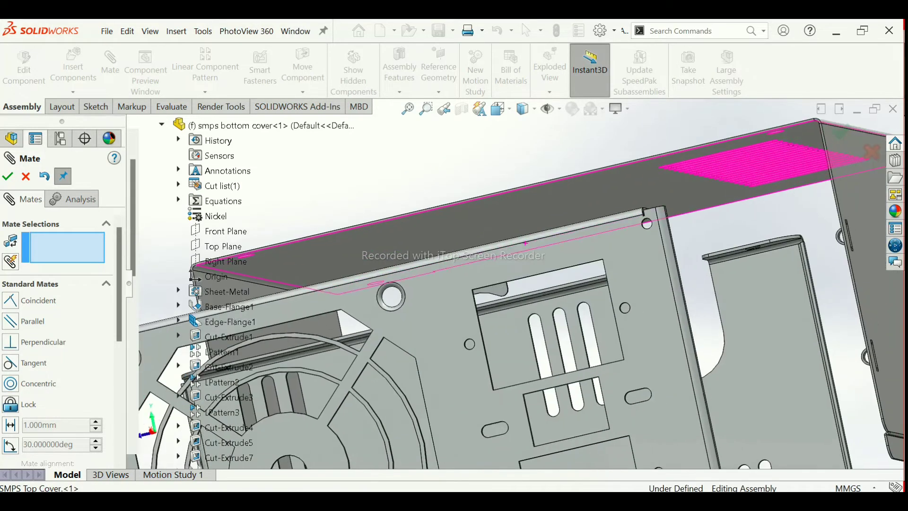
pyautogui.click(598, 190)
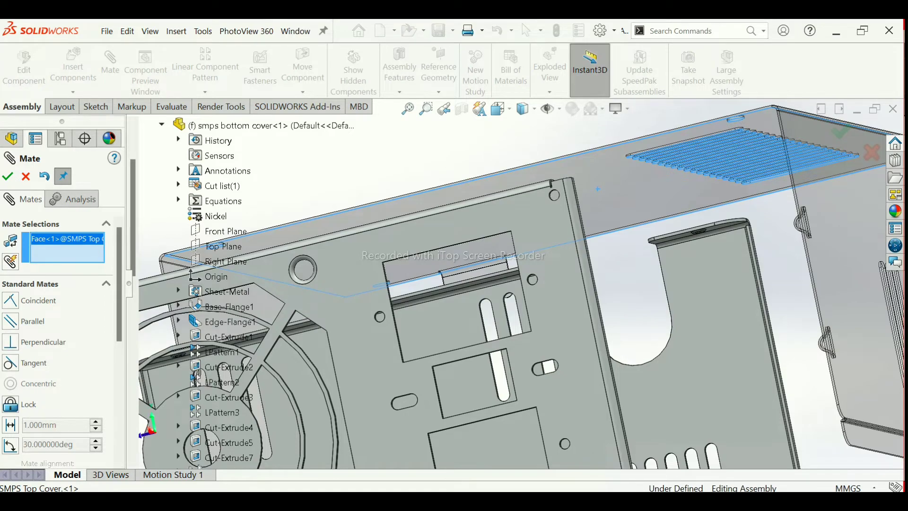
pyautogui.scroll(3, 598, 190)
pyautogui.moveTo(598, 189); pyautogui.dragTo(419, 146, button='middle')
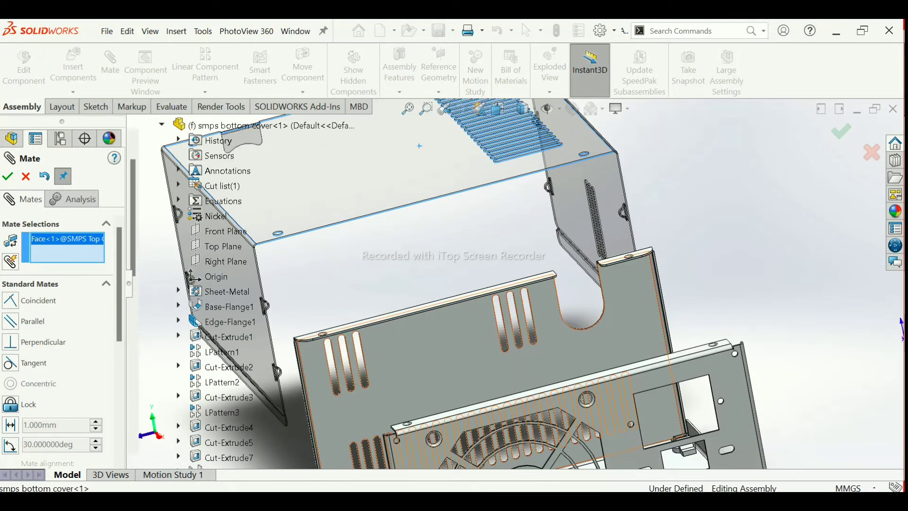
pyautogui.click(624, 369)
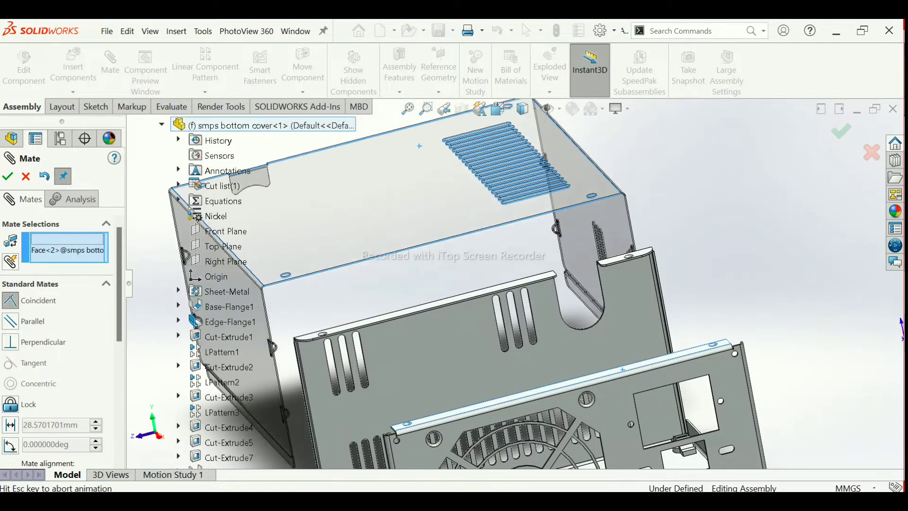
pyautogui.click(776, 388)
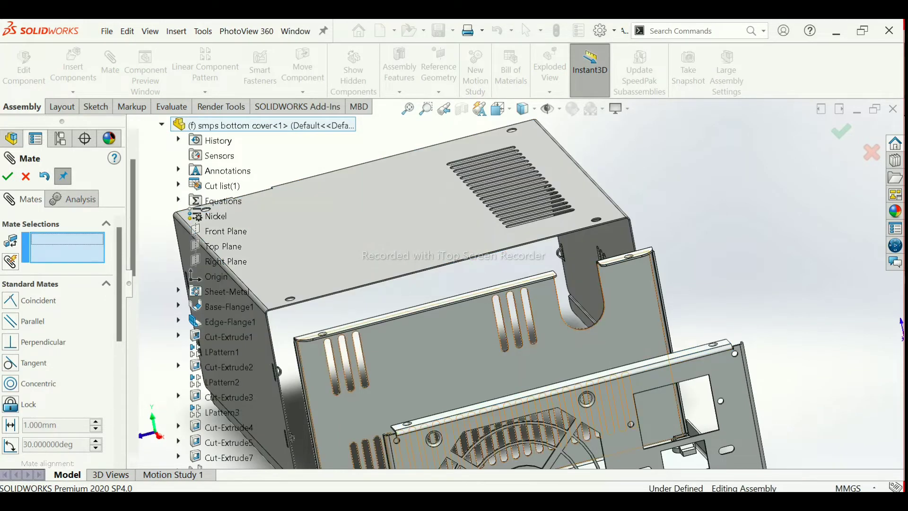
pyautogui.scroll(2, 701, 298)
pyautogui.moveTo(702, 298); pyautogui.dragTo(716, 303, button='middle')
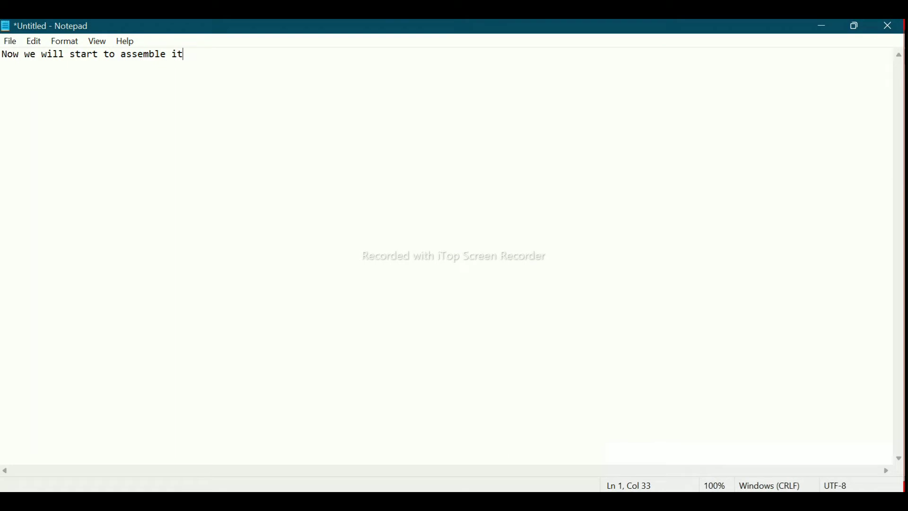
# Step: Type the note line 'I will select front face of top cover'
pyautogui.write('I wi')
pyautogui.write('ll select')
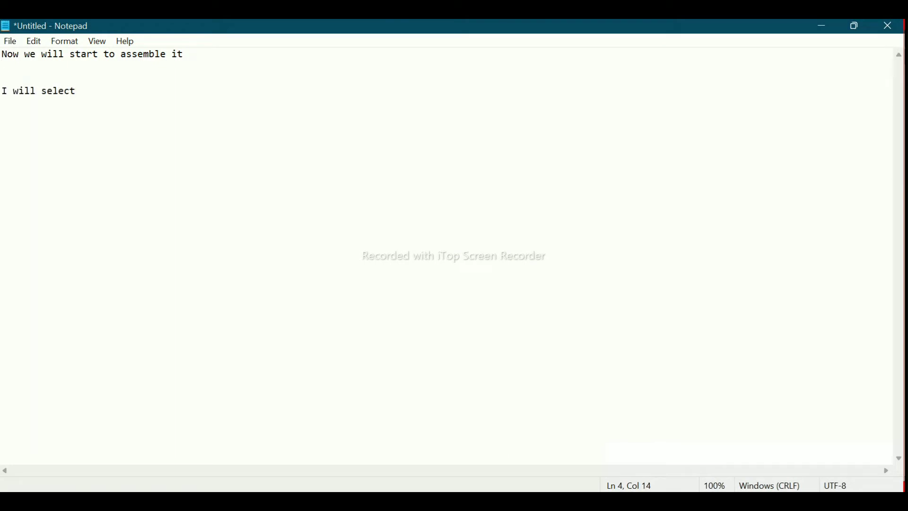
pyautogui.write(' fron')
pyautogui.write('t fac')
pyautogui.write('e ')
pyautogui.write('of ')
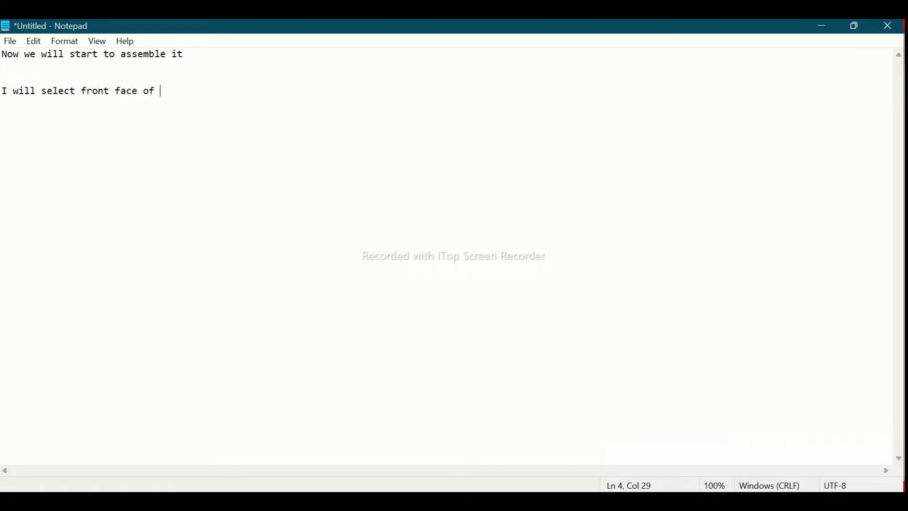
pyautogui.write('top cover')
# Step: Add a third Coincident face mate between the covers, fully defining the assembly
pyautogui.click(823, 26)
pyautogui.scroll(-3, 469, 278)
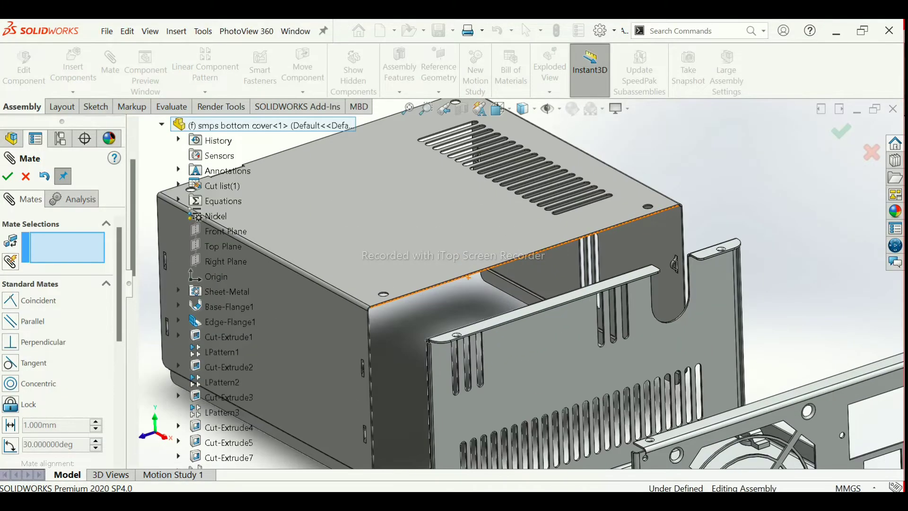
pyautogui.scroll(-3, 468, 278)
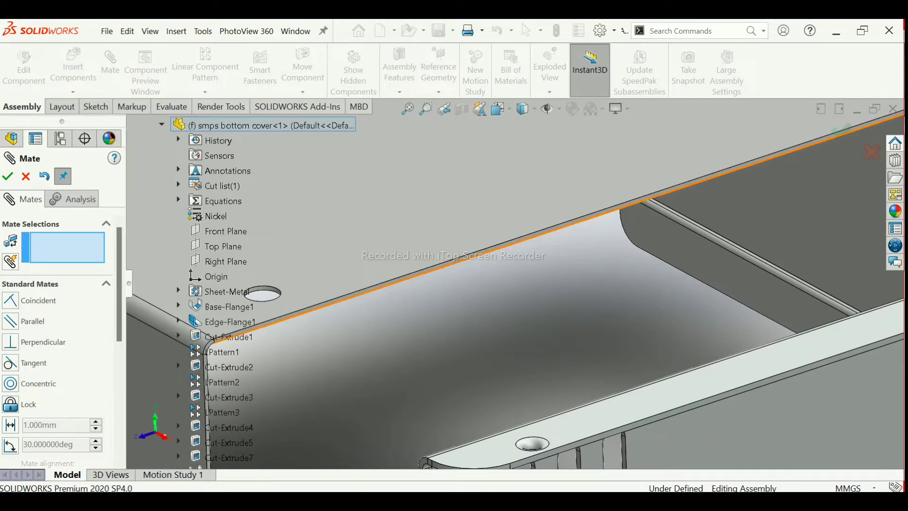
pyautogui.click(468, 278)
pyautogui.scroll(3, 468, 278)
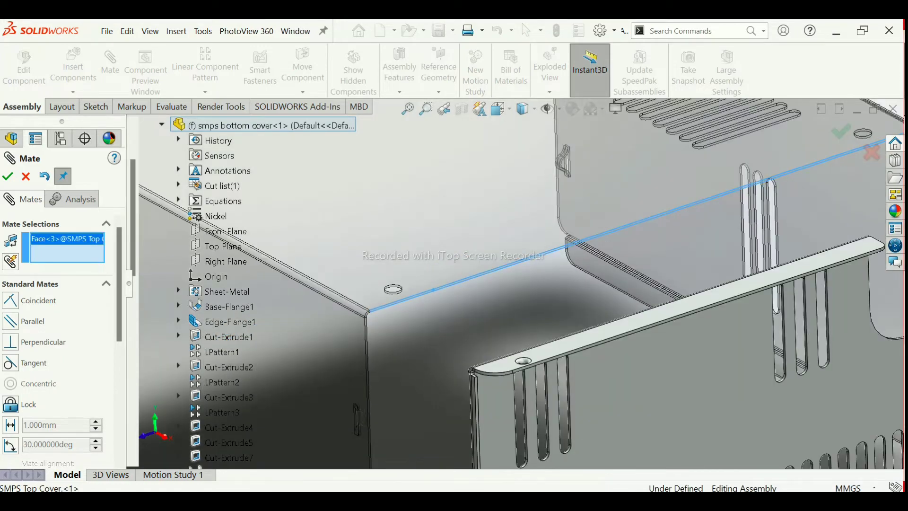
pyautogui.scroll(5, 468, 279)
pyautogui.scroll(-3, 554, 325)
pyautogui.scroll(-3, 553, 326)
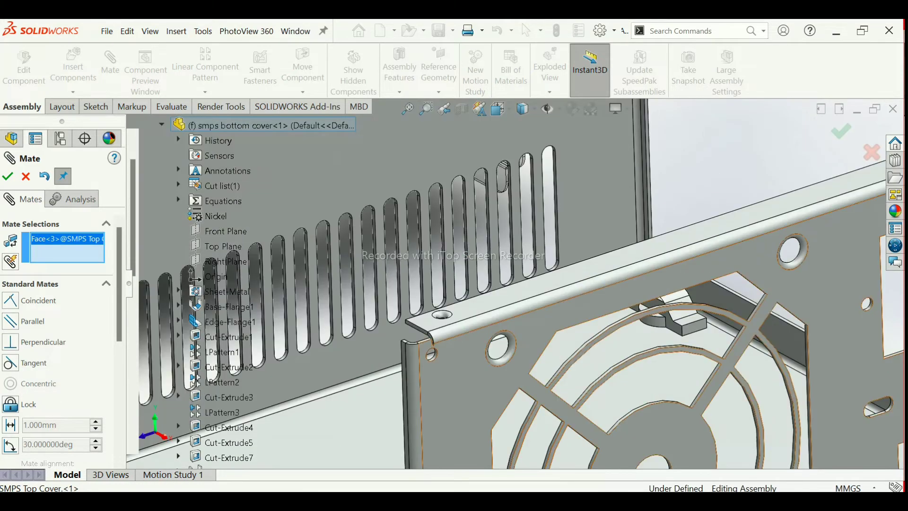
pyautogui.click(553, 325)
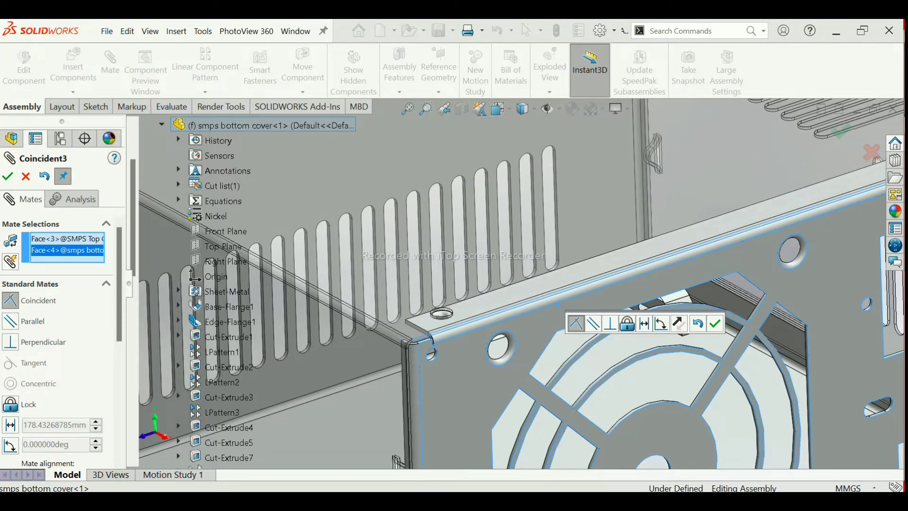
pyautogui.click(715, 324)
pyautogui.scroll(2, 603, 369)
pyautogui.scroll(3, 603, 369)
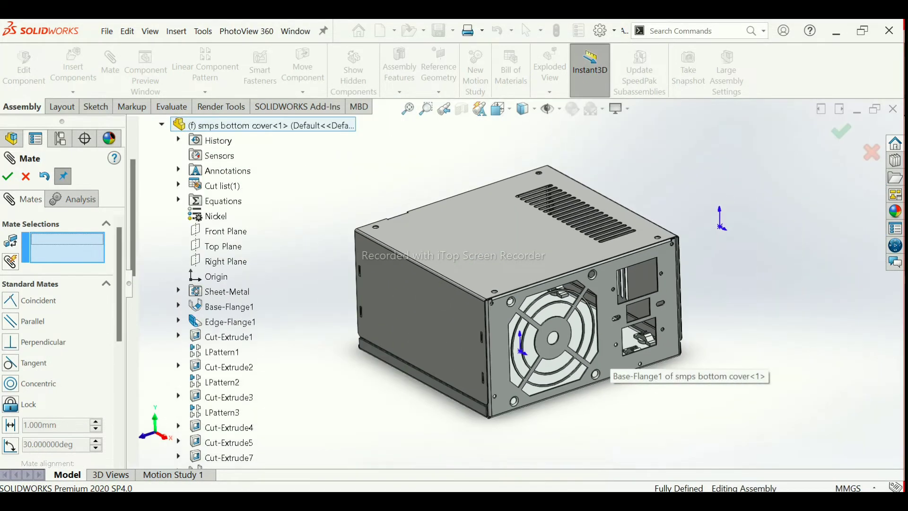
# Step: Orbit and zoom around the power-supply box to inspect its fan side, front corner and top
pyautogui.moveTo(605, 369)
pyautogui.mouseDown(button='middle')
pyautogui.moveTo(559, 360)
pyautogui.moveTo(605, 369)
pyautogui.mouseUp(button='middle')
pyautogui.scroll(-2, 605, 369)
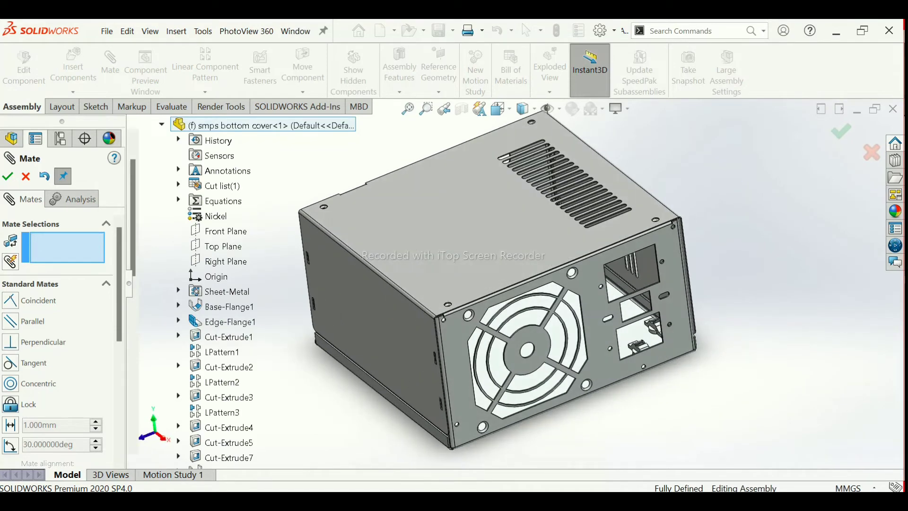
pyautogui.scroll(-2, 477, 317)
pyautogui.moveTo(477, 288)
pyautogui.mouseDown(button='middle')
pyautogui.moveTo(483, 311)
pyautogui.moveTo(501, 293)
pyautogui.moveTo(496, 305)
pyautogui.moveTo(518, 309)
pyautogui.moveTo(497, 333)
pyautogui.moveTo(502, 326)
pyautogui.mouseUp(button='middle')
pyautogui.scroll(-3, 496, 305)
pyautogui.scroll(-2, 501, 308)
pyautogui.scroll(3, 497, 334)
pyautogui.scroll(1, 501, 326)
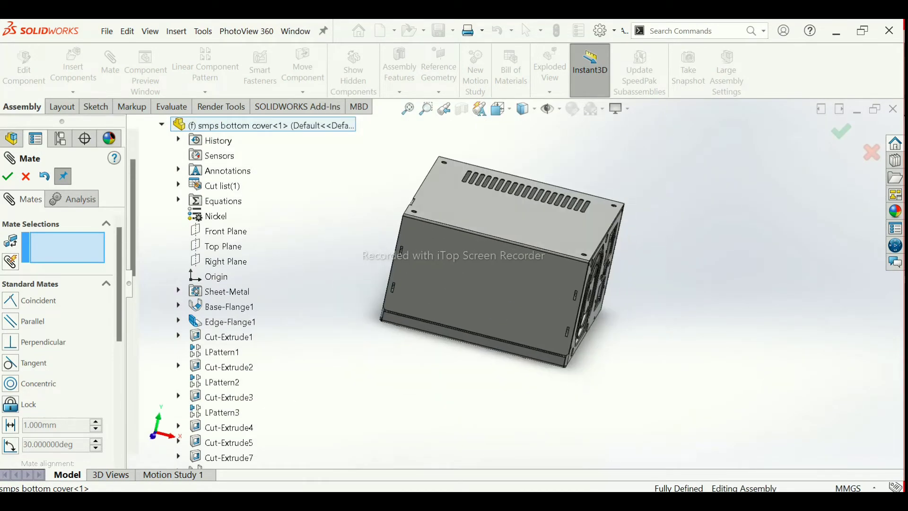
pyautogui.moveTo(416, 265); pyautogui.dragTo(431, 259, button='middle')
pyautogui.scroll(-3, 432, 260)
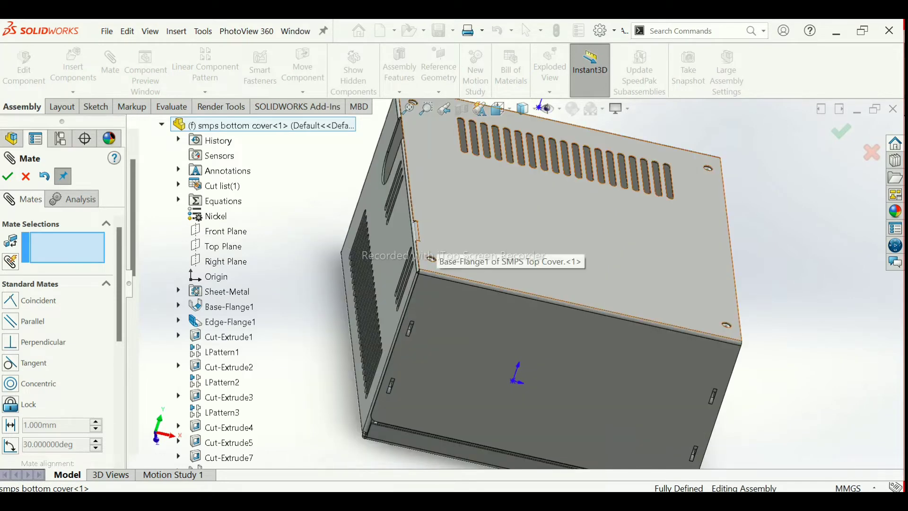
pyautogui.scroll(-2, 431, 259)
pyautogui.scroll(-2, 458, 264)
pyautogui.moveTo(458, 264); pyautogui.dragTo(473, 274, button='middle')
pyautogui.scroll(3, 480, 280)
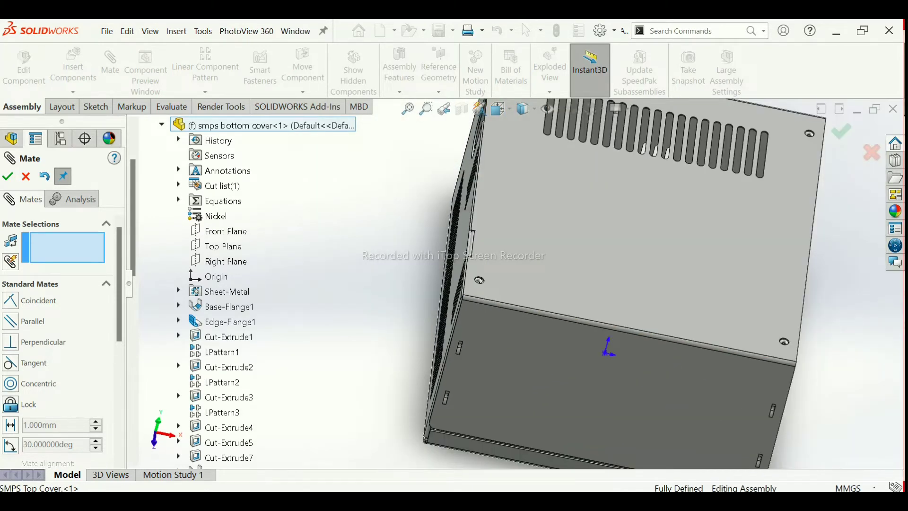
pyautogui.scroll(3, 609, 293)
pyautogui.moveTo(609, 293); pyautogui.dragTo(629, 302, button='middle')
pyautogui.scroll(-2, 629, 302)
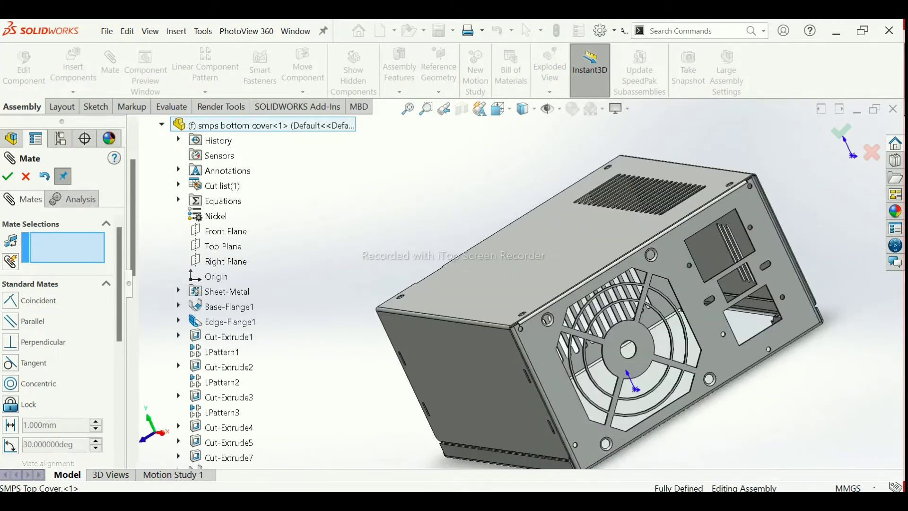
pyautogui.moveTo(637, 389); pyautogui.dragTo(624, 393, button='middle')
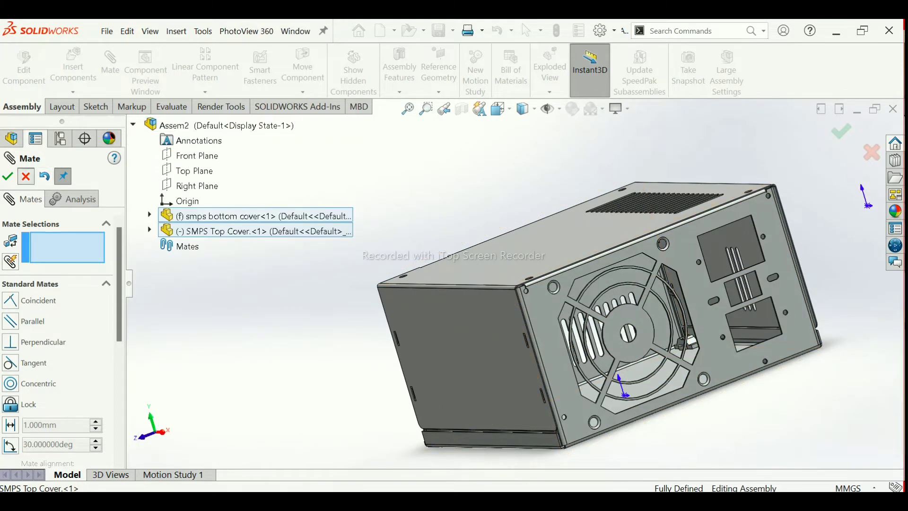
# Step: Cancel the Mate command without adding a mate and return to the Notepad notes
pyautogui.press('Escape')
pyautogui.scroll(2, 729, 374)
pyautogui.scroll(-2, 683, 242)
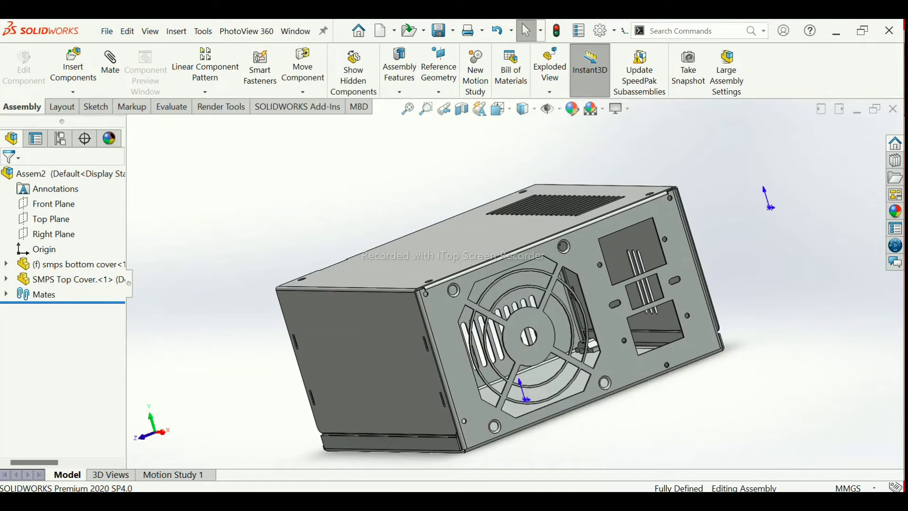
pyautogui.click(558, 435)
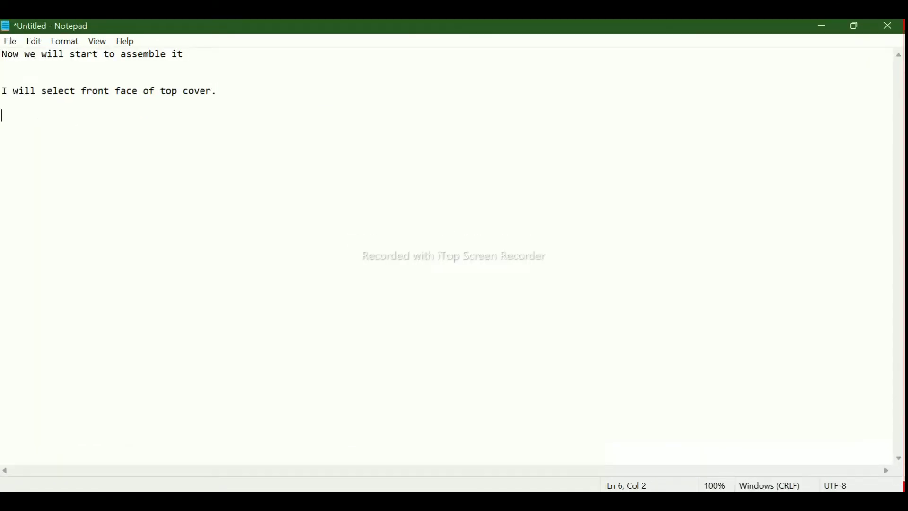
# Step: Add the Notepad line 'Now i will apply here one relation that is width mate, that i will show to you.'
pyautogui.write('Now i will a')
pyautogui.write('pply here one')
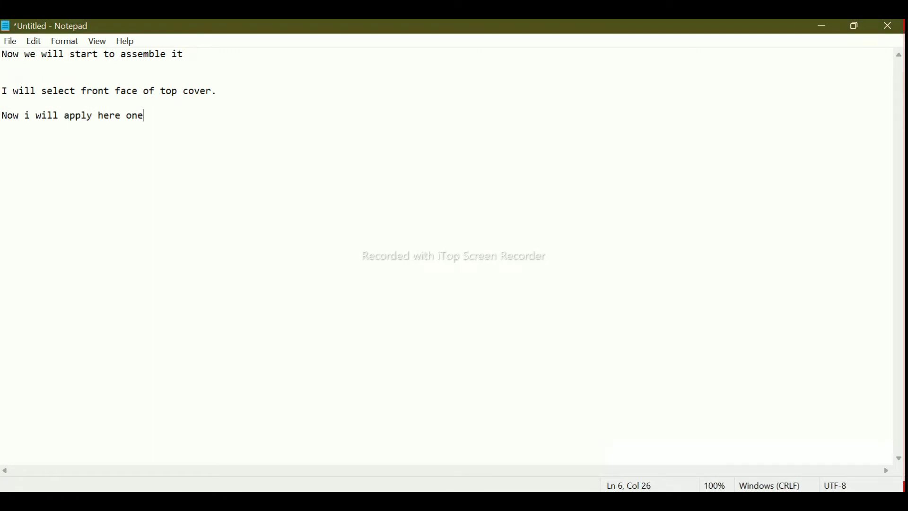
pyautogui.write(' relation ')
pyautogui.write('that is width ')
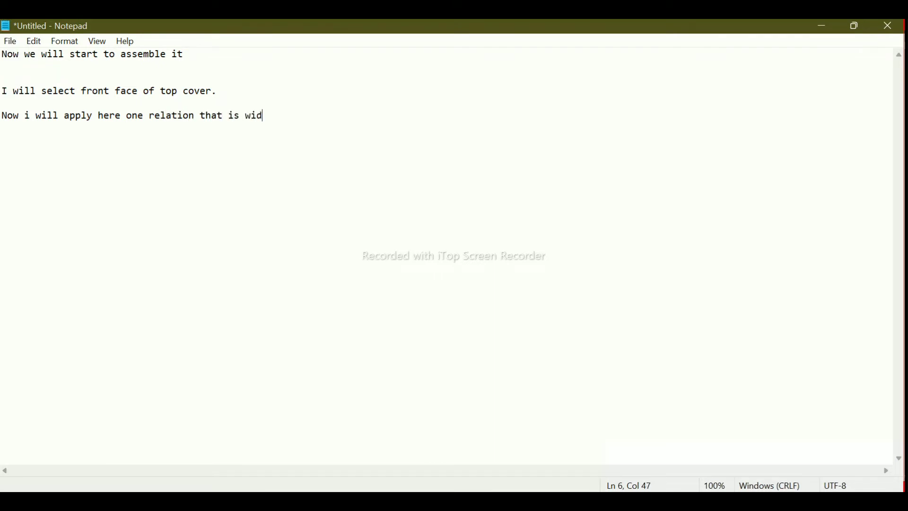
pyautogui.write('mate, t')
pyautogui.write('hat i')
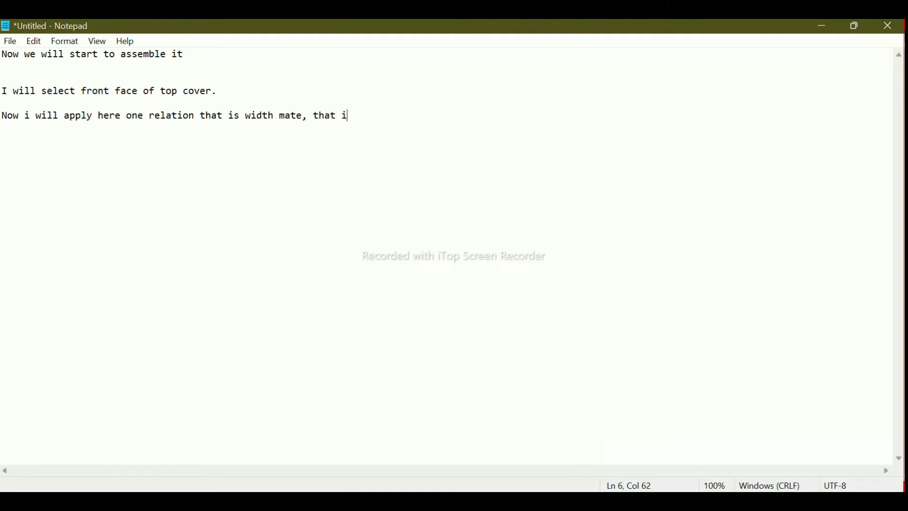
pyautogui.write(' will show t')
pyautogui.write('o you')
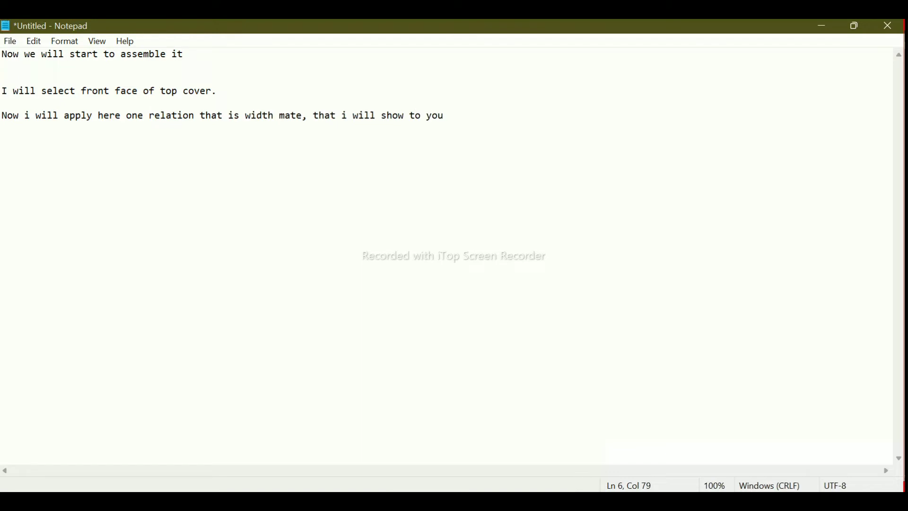
pyautogui.write('.')
# Step: Back in the assembly, choose the Width mate from the advanced mate types
pyautogui.click(822, 25)
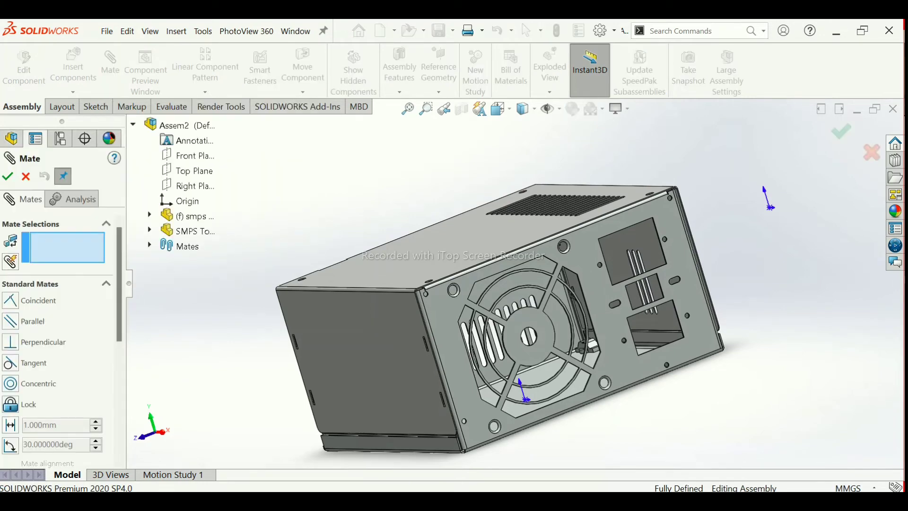
pyautogui.scroll(-1, 61, 331)
pyautogui.scroll(-1, 57, 331)
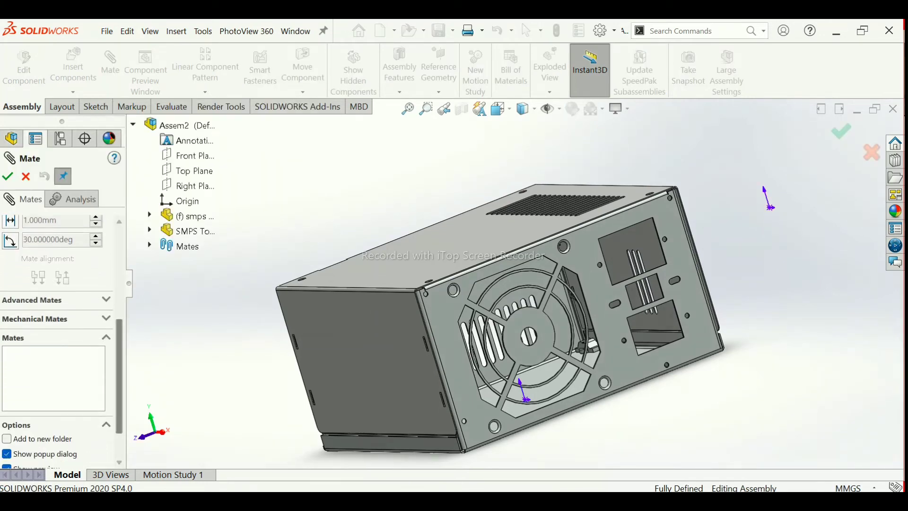
pyautogui.click(57, 300)
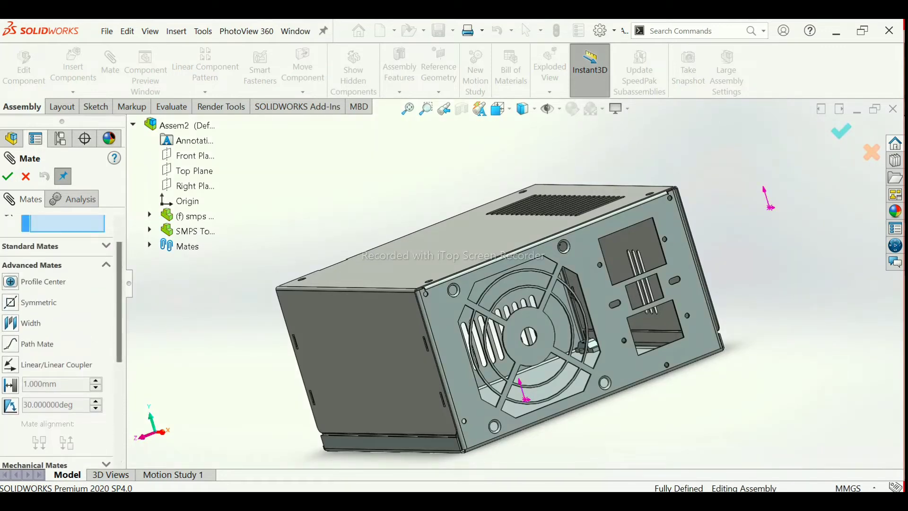
pyautogui.click(19, 323)
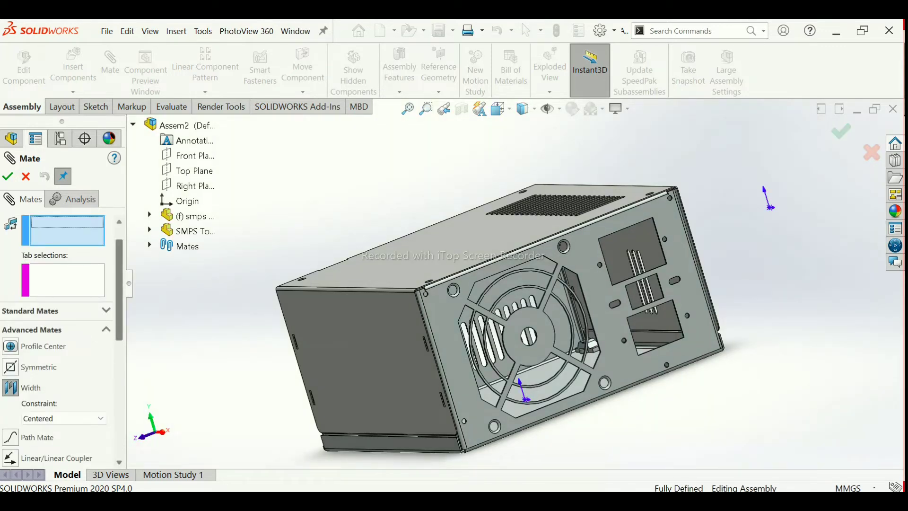
# Step: Select the two width faces on the top cover flange
pyautogui.moveTo(520, 307); pyautogui.dragTo(416, 416, button='middle')
pyautogui.scroll(-5, 416, 416)
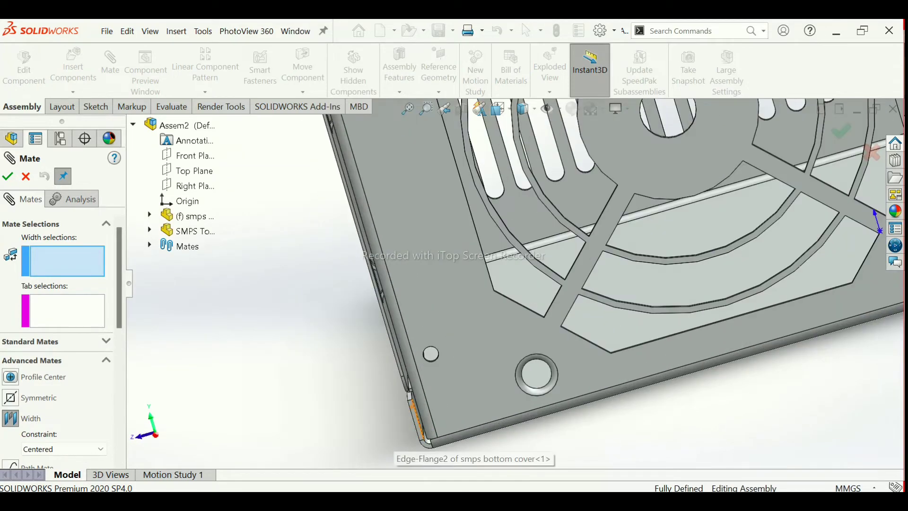
pyautogui.scroll(-2, 417, 426)
pyautogui.scroll(-3, 416, 426)
pyautogui.scroll(-3, 426, 402)
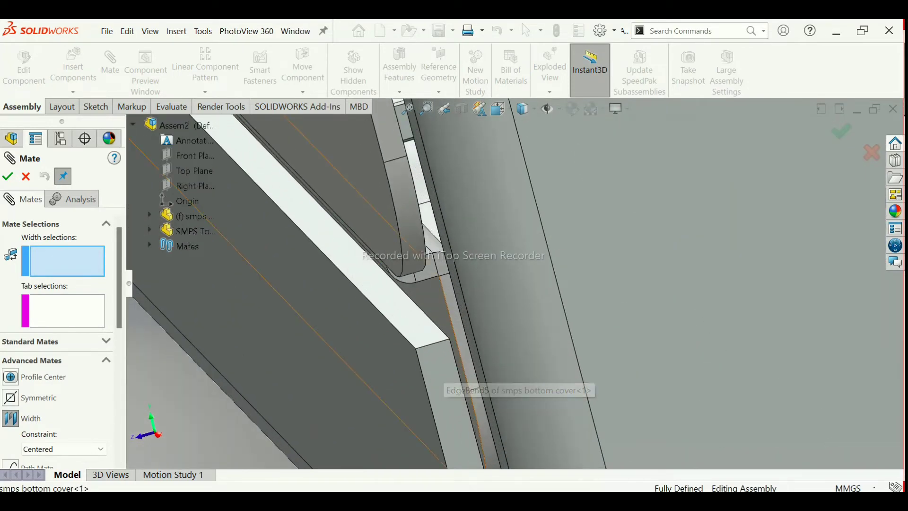
pyautogui.click(436, 330)
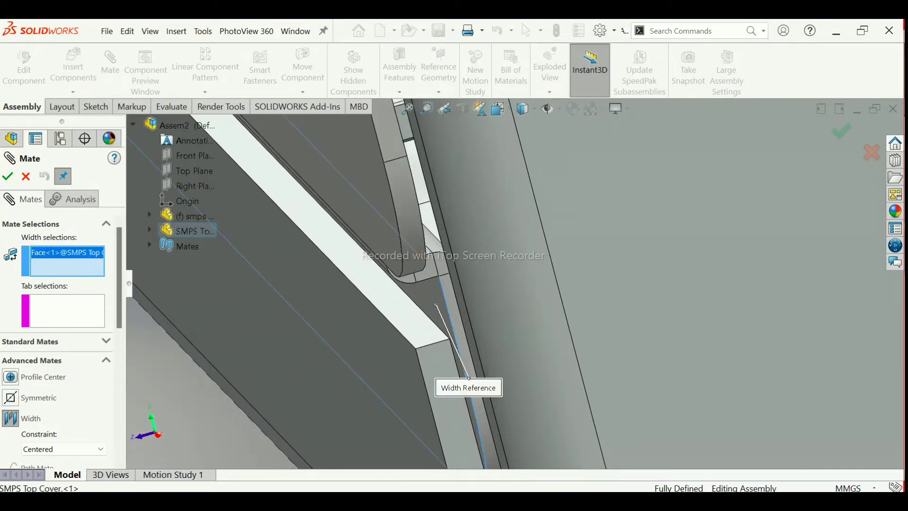
pyautogui.moveTo(440, 381); pyautogui.dragTo(473, 359, button='middle')
pyautogui.scroll(3, 582, 315)
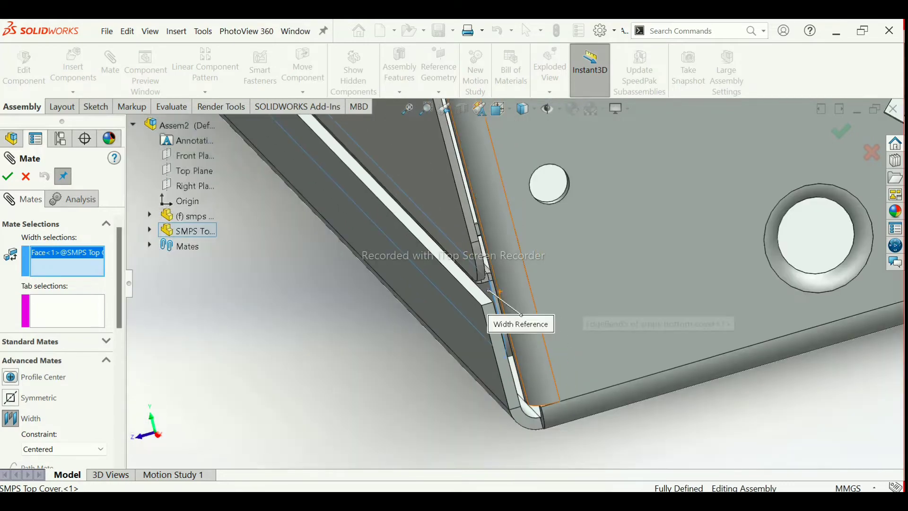
pyautogui.scroll(3, 581, 314)
pyautogui.scroll(2, 582, 315)
pyautogui.scroll(-2, 582, 314)
pyautogui.scroll(-2, 587, 307)
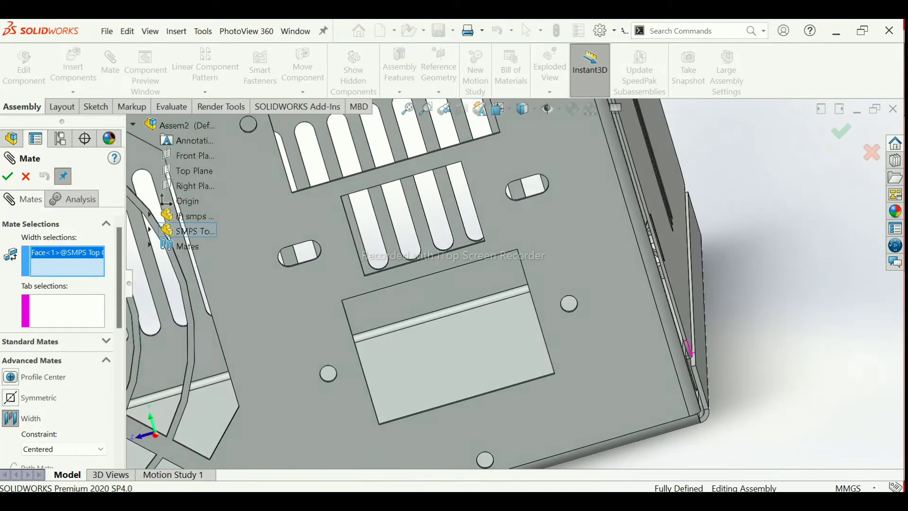
pyautogui.scroll(-2, 596, 298)
pyautogui.scroll(-2, 610, 288)
pyautogui.scroll(-1, 595, 286)
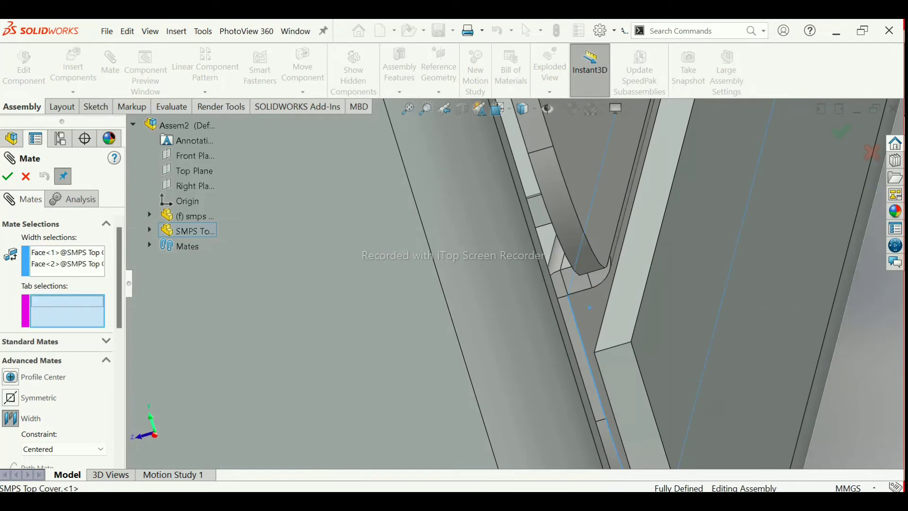
pyautogui.click(591, 308)
# Step: Select the two tab faces on the bottom cover
pyautogui.moveTo(646, 295); pyautogui.dragTo(664, 329, button='middle')
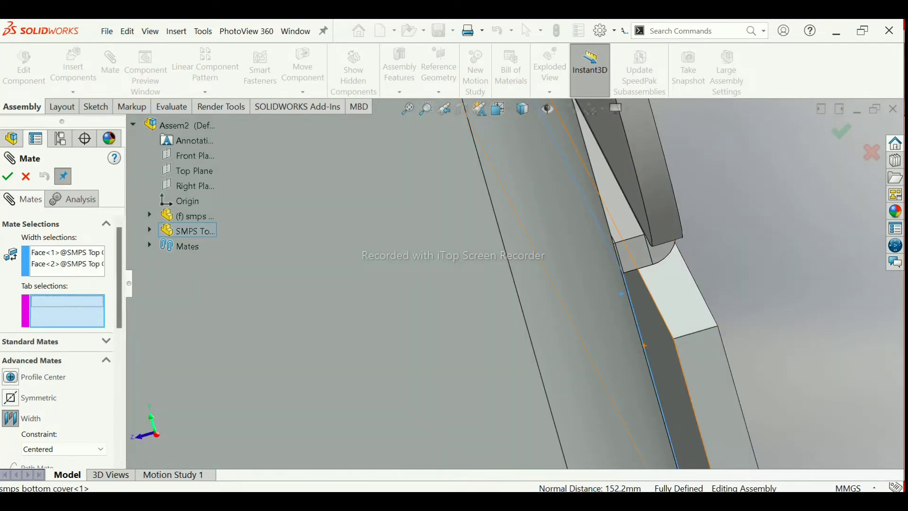
pyautogui.click(622, 294)
pyautogui.scroll(6, 622, 295)
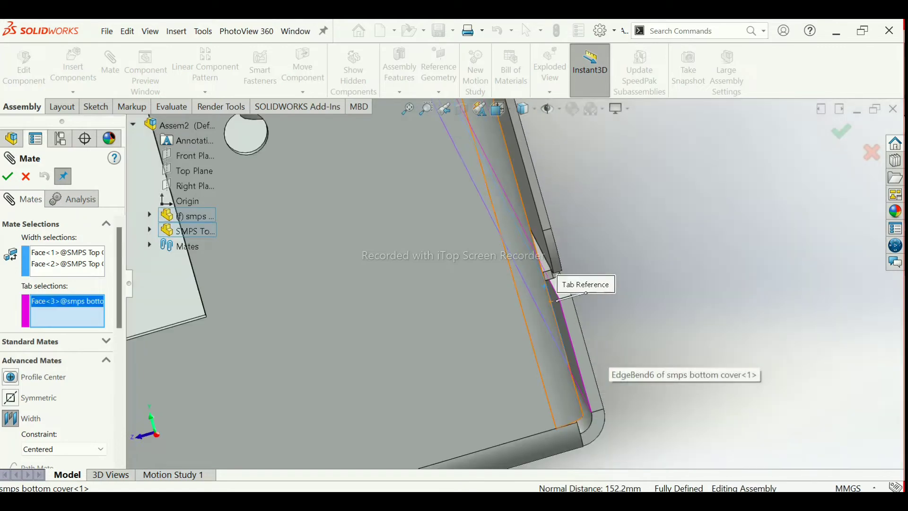
pyautogui.scroll(-5, 261, 358)
pyautogui.scroll(-5, 261, 357)
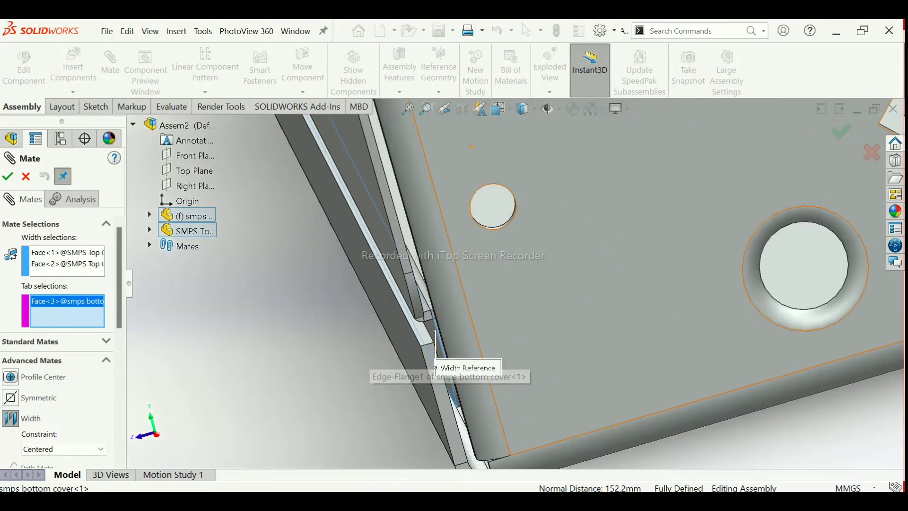
pyautogui.scroll(-3, 465, 349)
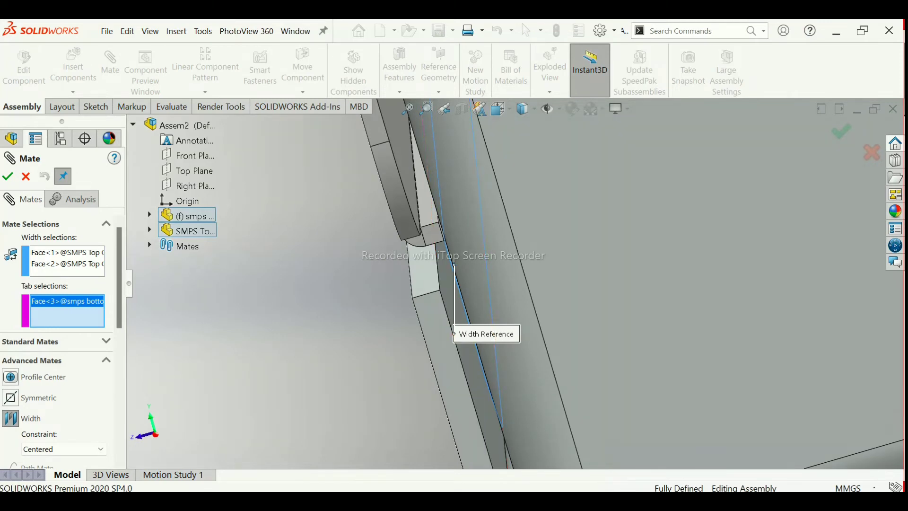
pyautogui.click(473, 366)
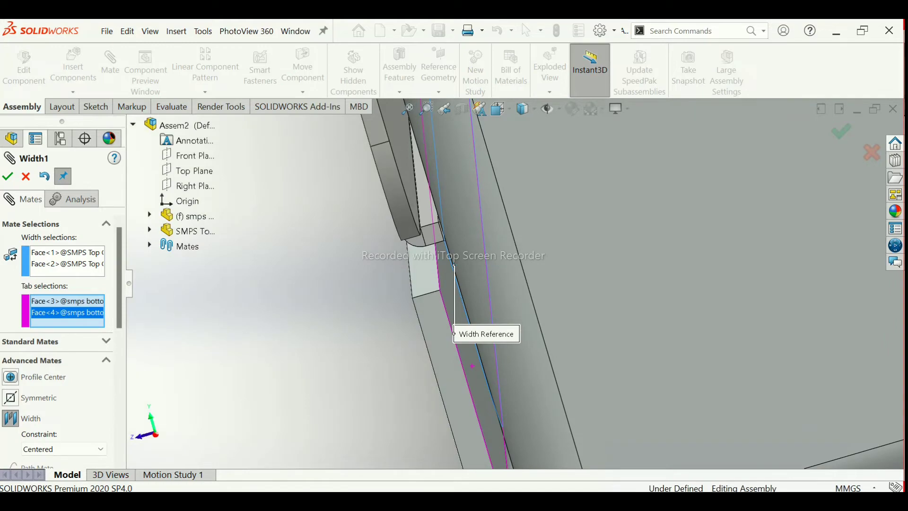
pyautogui.scroll(2, 458, 331)
pyautogui.scroll(2, 458, 331)
pyautogui.scroll(2, 458, 331)
pyautogui.scroll(-1, 520, 283)
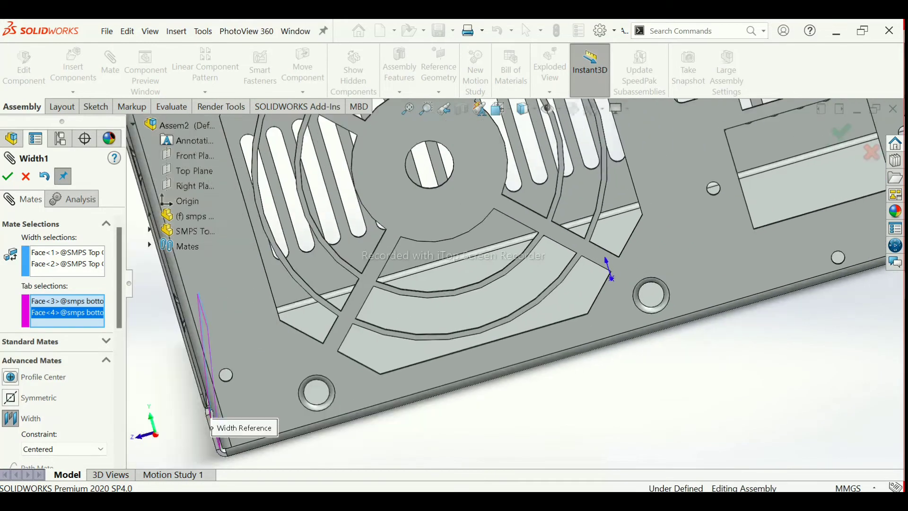
pyautogui.scroll(3, 521, 284)
pyautogui.scroll(-2, 521, 284)
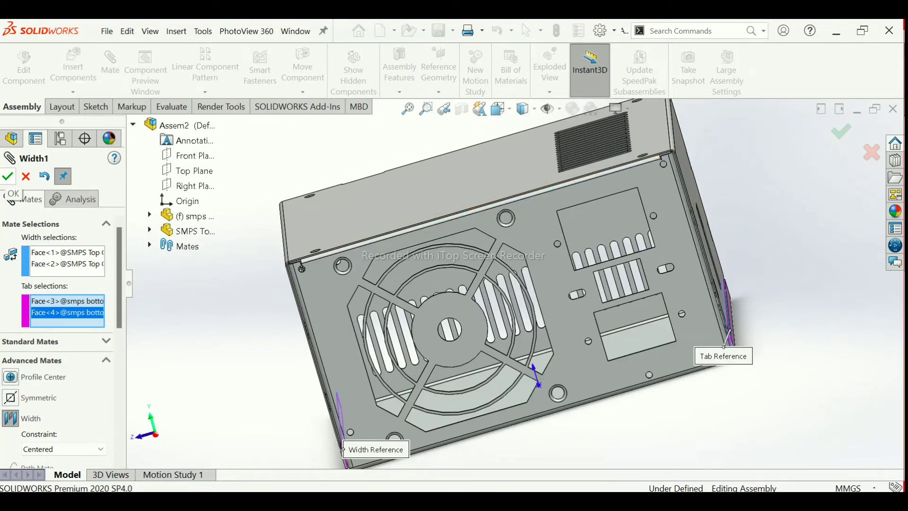
# Step: Accept the width mate and view the assembled box in isometric orientation
pyautogui.click(7, 175)
pyautogui.click(8, 176)
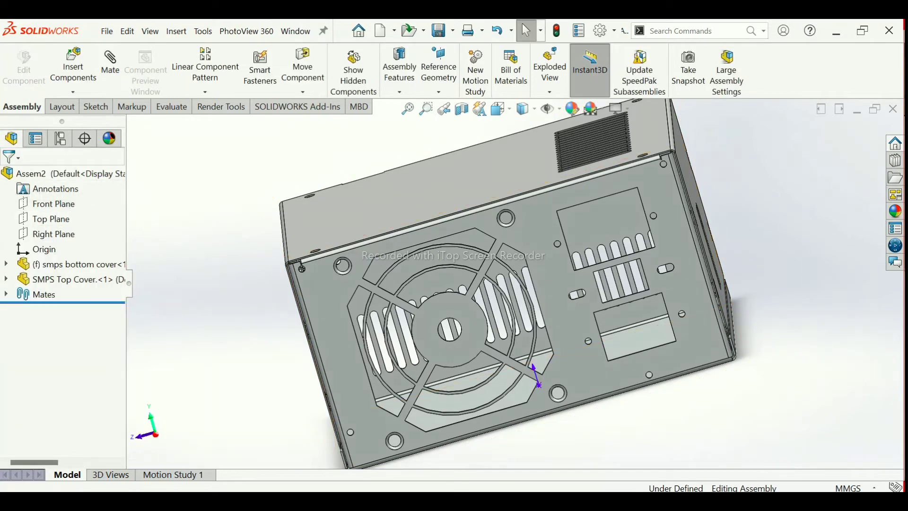
pyautogui.hotkey('ctrl', '7')
pyautogui.scroll(3, 477, 298)
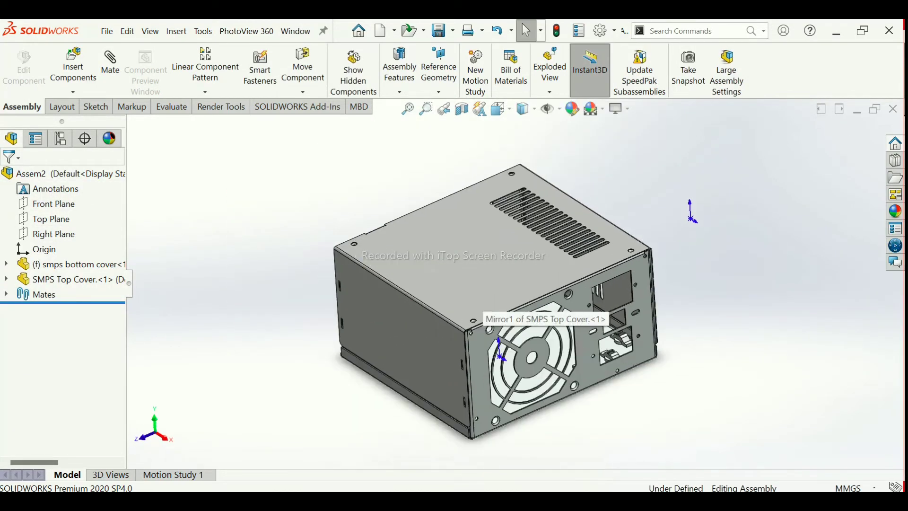
pyautogui.scroll(-1, 507, 335)
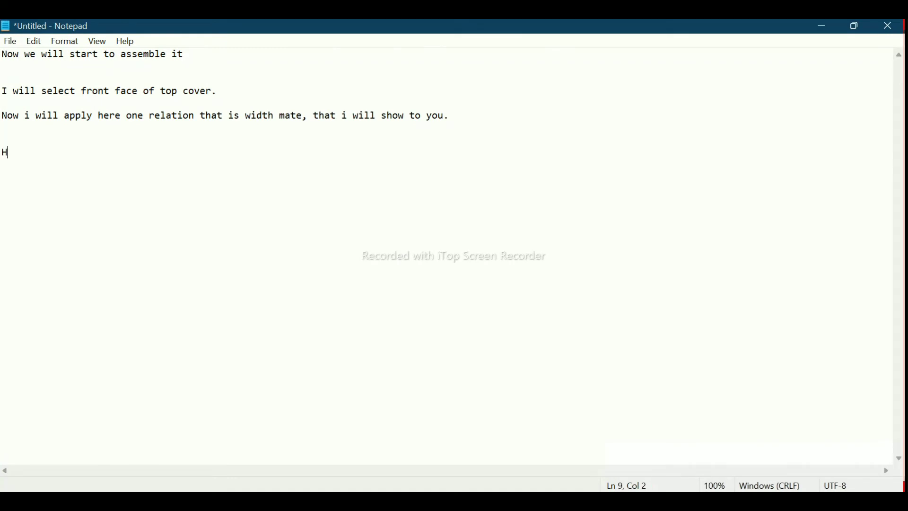
# Step: Type a note that the top and bottom cover assembly is done and a background appearance follows
pyautogui.write('ere our ')
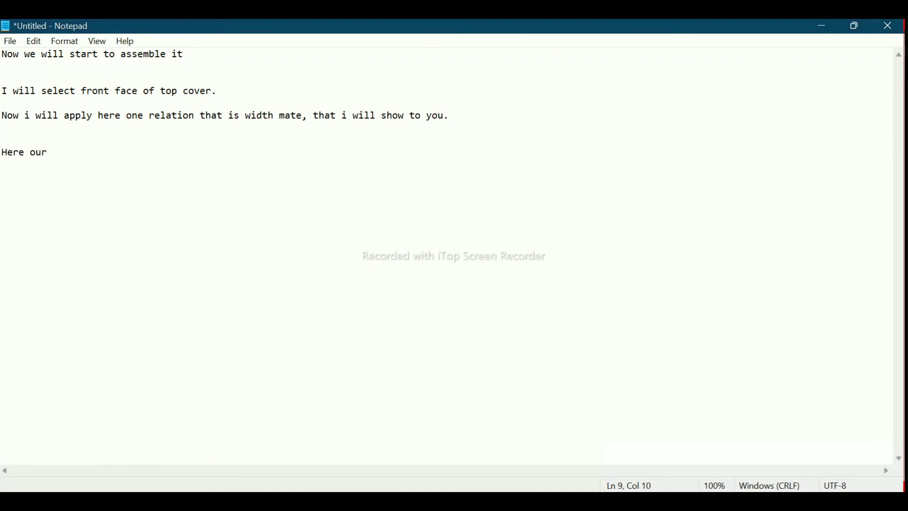
pyautogui.write('assembly of t')
pyautogui.write('op')
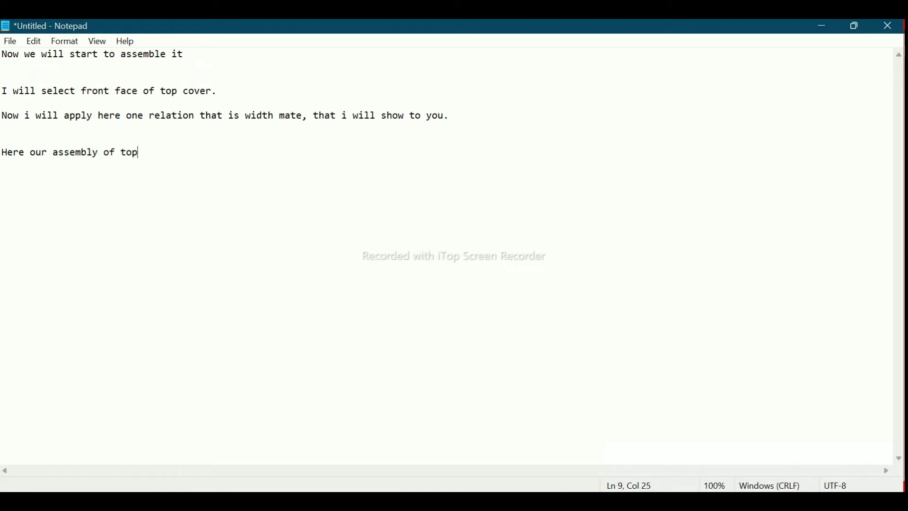
pyautogui.write(' and bottom ')
pyautogui.write('cover has')
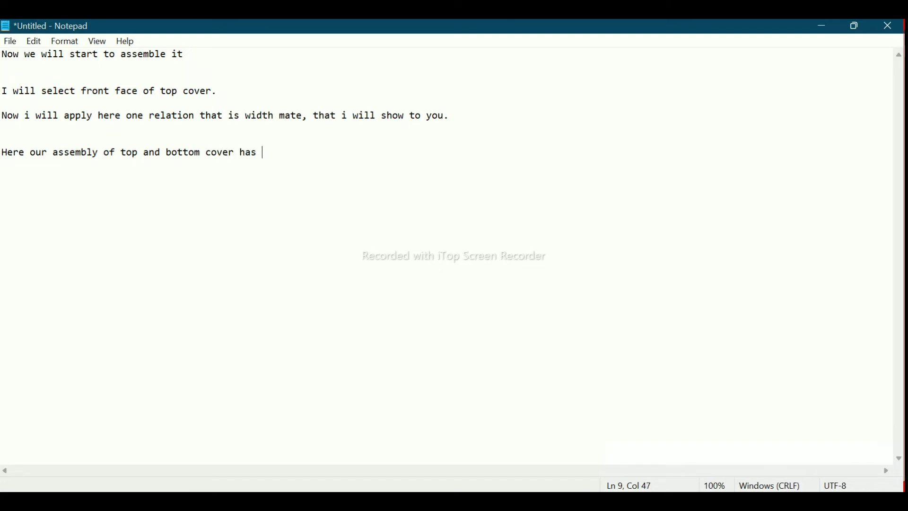
pyautogui.write('in')
pyautogui.write('ish , h')
pyautogui.write('ere i will')
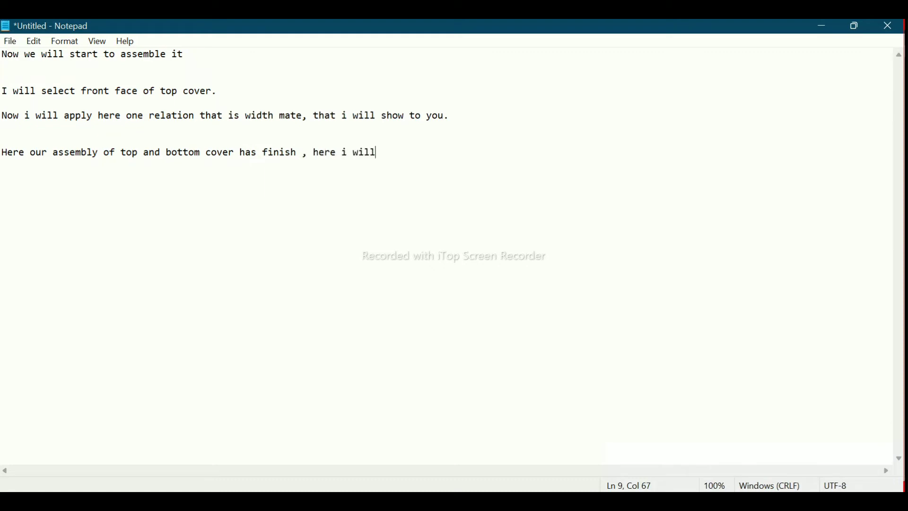
pyautogui.write('apply ')
pyautogui.write('one app')
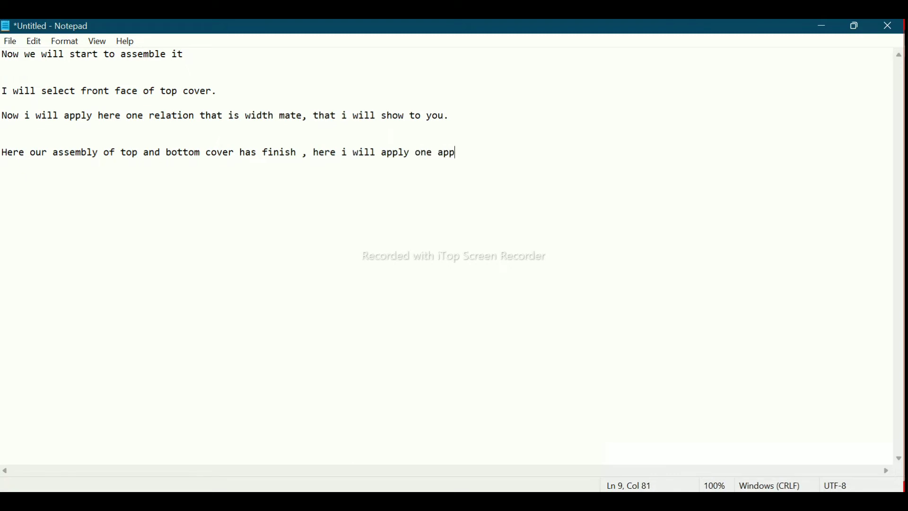
pyautogui.write('reance in backg')
pyautogui.write('rounf')
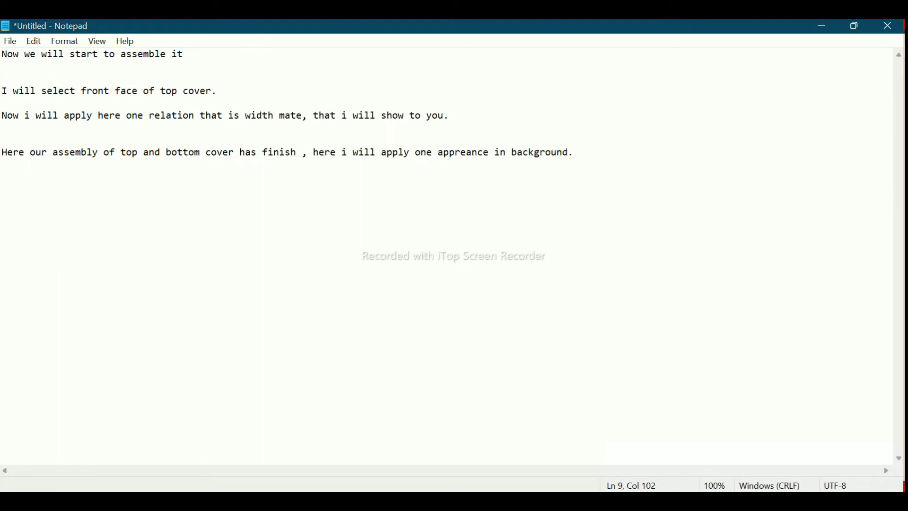
# Step: Switch the assembly view to Perspective
pyautogui.click(823, 26)
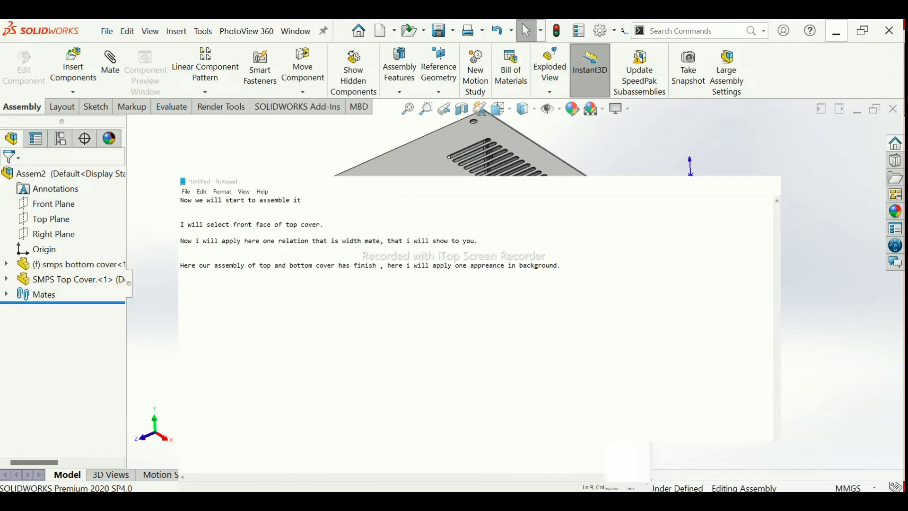
pyautogui.click(620, 109)
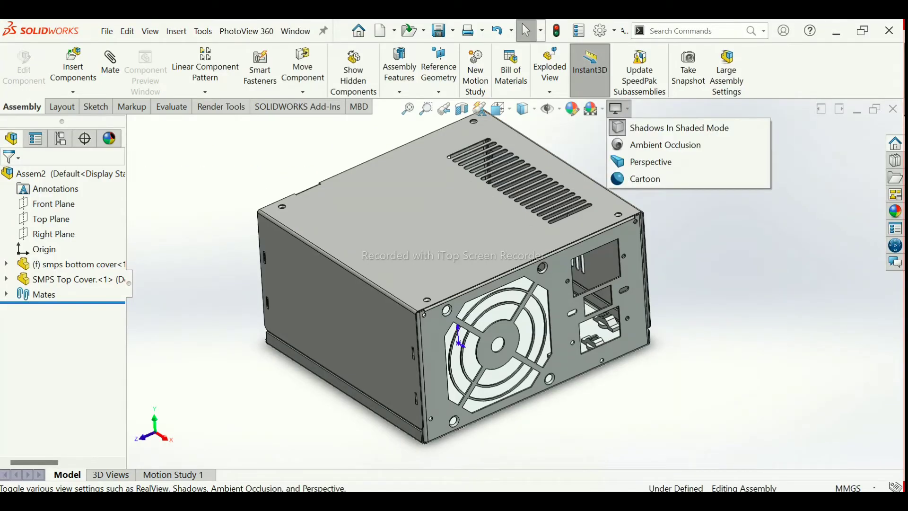
pyautogui.click(643, 161)
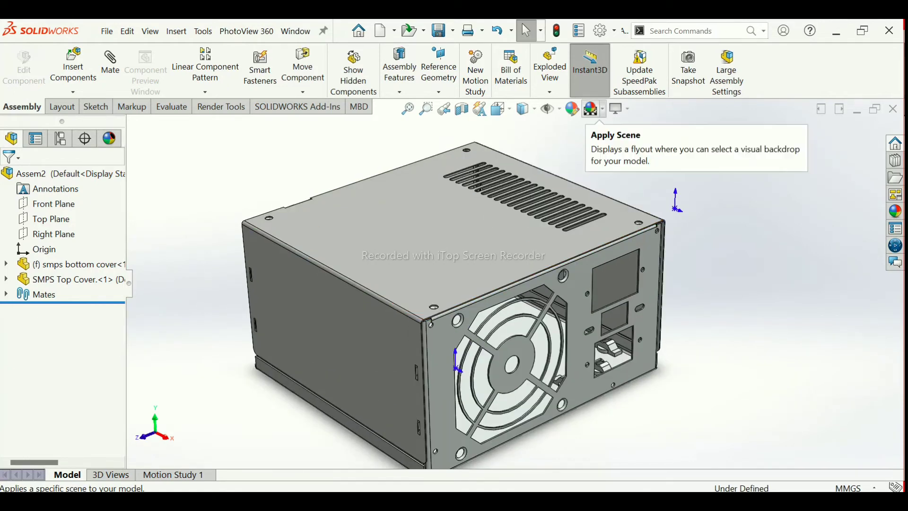
# Step: Apply the Soft Box scene as the background and zoom to frame the box
pyautogui.click(594, 109)
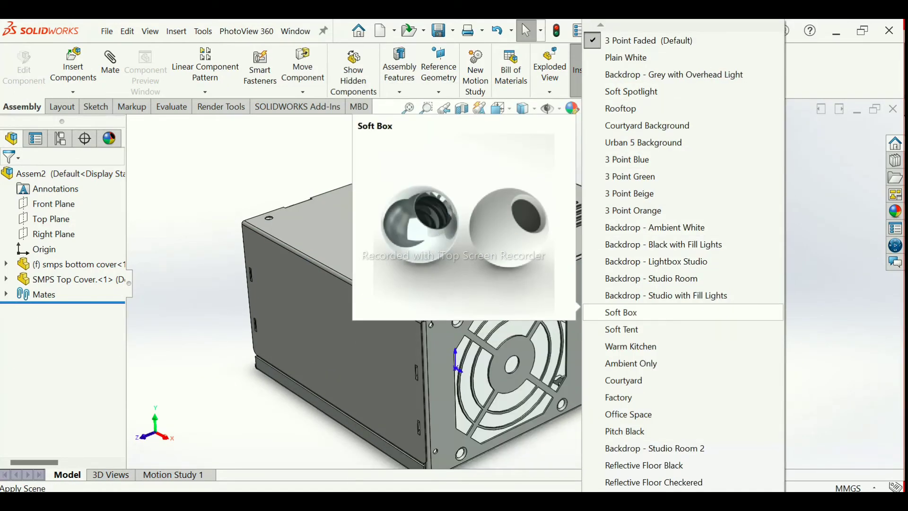
pyautogui.click(621, 313)
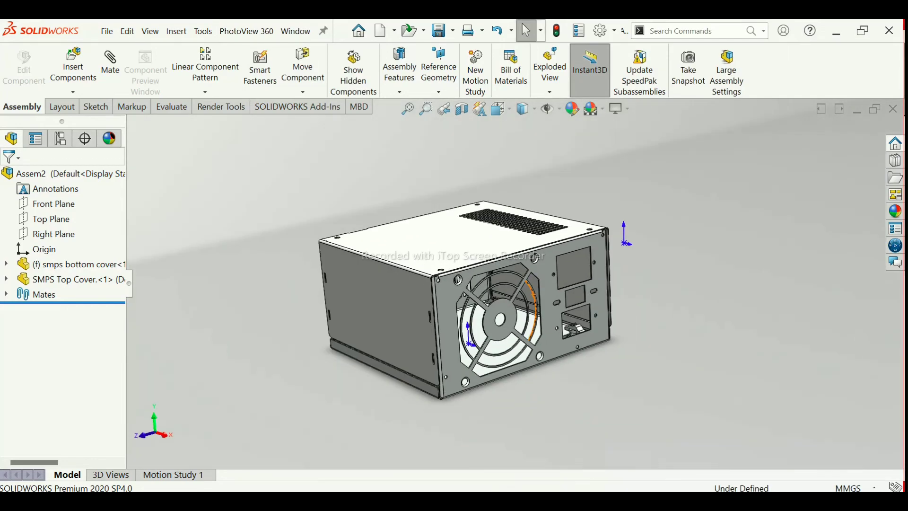
pyautogui.scroll(-2, 539, 244)
pyautogui.scroll(-1, 540, 244)
pyautogui.scroll(-2, 539, 243)
pyautogui.scroll(-1, 539, 243)
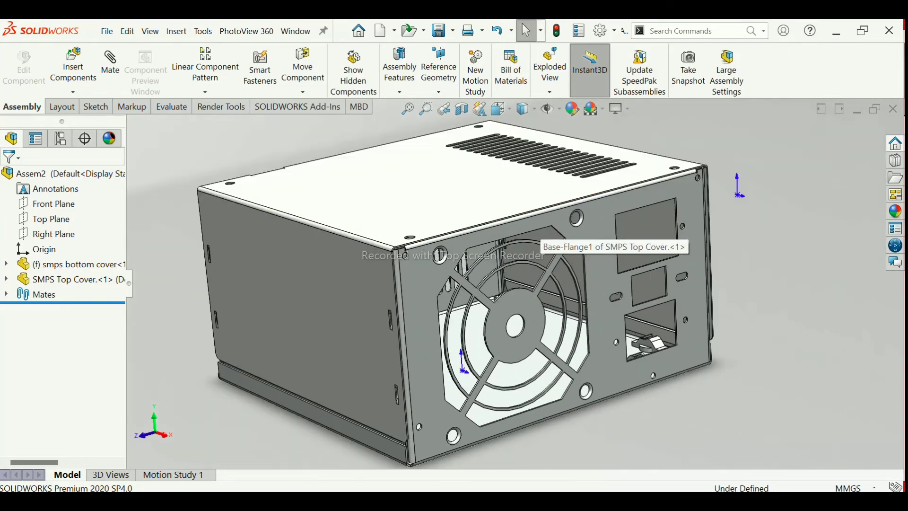
pyautogui.scroll(2, 539, 243)
pyautogui.scroll(-1, 586, 203)
pyautogui.scroll(2, 594, 204)
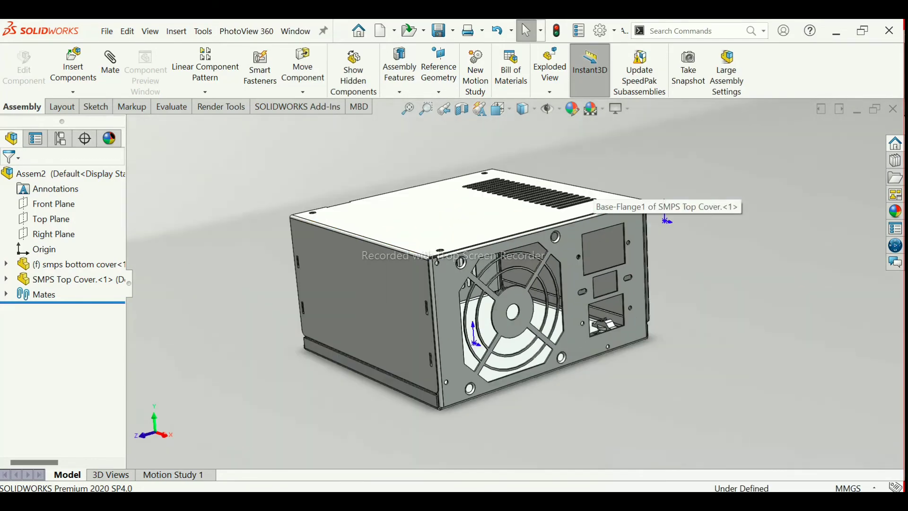
pyautogui.scroll(-1, 553, 201)
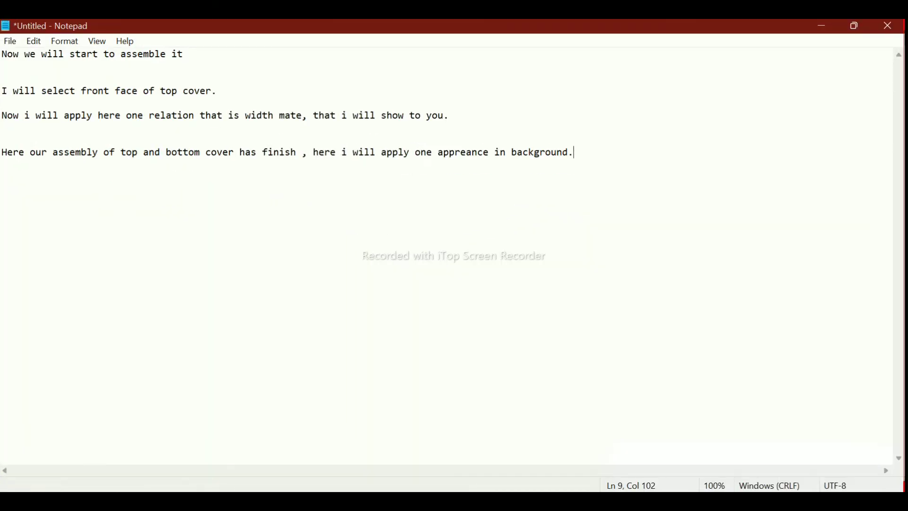
# Step: Select all the old Notepad notes and cut them away
pyautogui.press('Return')
pyautogui.press('Return')
pyautogui.moveTo(2, 54)
pyautogui.mouseDown()
pyautogui.moveTo(298, 152)
pyautogui.moveTo(2, 177)
pyautogui.mouseUp()
pyautogui.rightClick(356, 113)
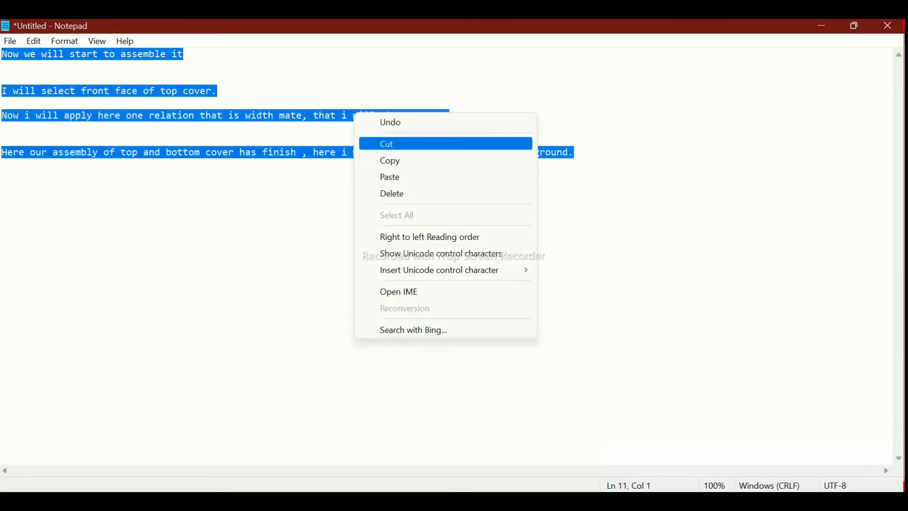
pyautogui.click(392, 144)
# Step: Type the closing message: SMPS BOX assembly completed, hope you like it, please subscribe
pyautogui.write('So')
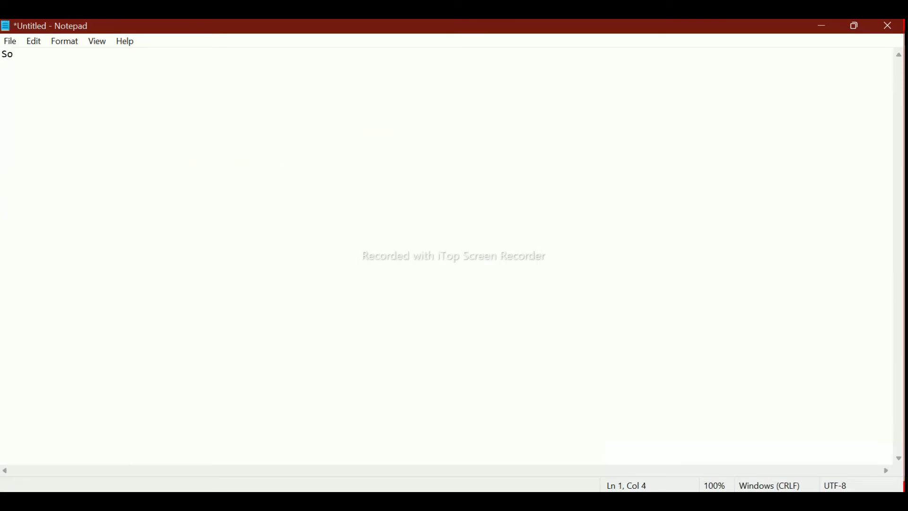
pyautogui.write('is i')
pyautogui.press('BackSpace')
pyautogui.hotkey('ctrl', 'a')
pyautogui.press('BackSpace')
pyautogui.write('S')
pyautogui.write('his is ')
pyautogui.write('ur')
pyautogui.write('eo ')
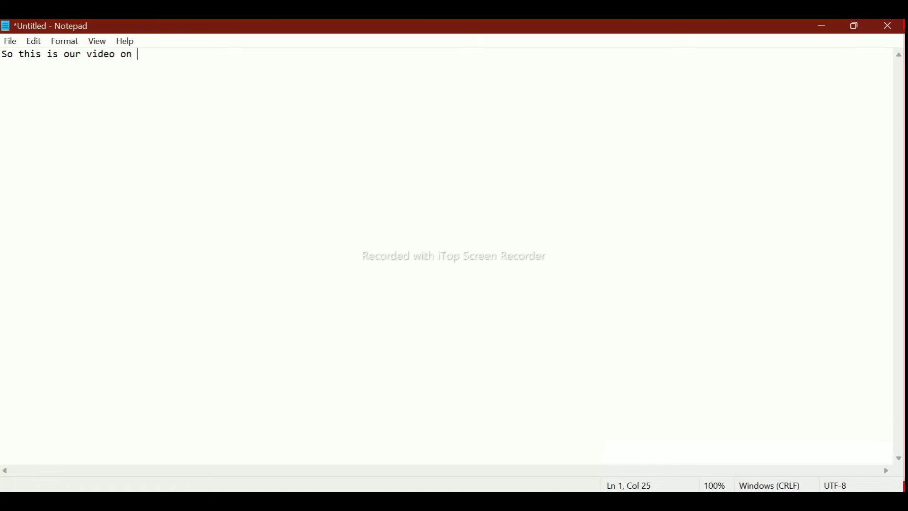
pyautogui.write('MPS B')
pyautogui.write('OX')
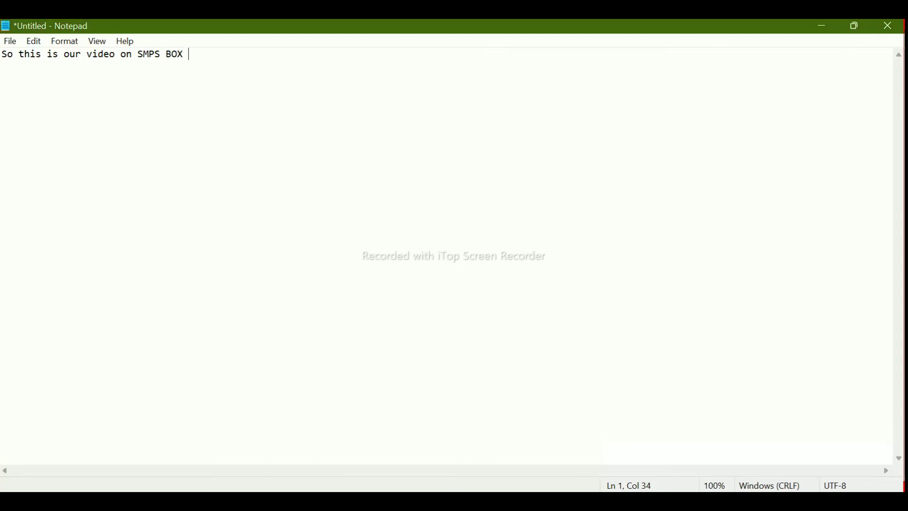
pyautogui.write('assembly in Soli')
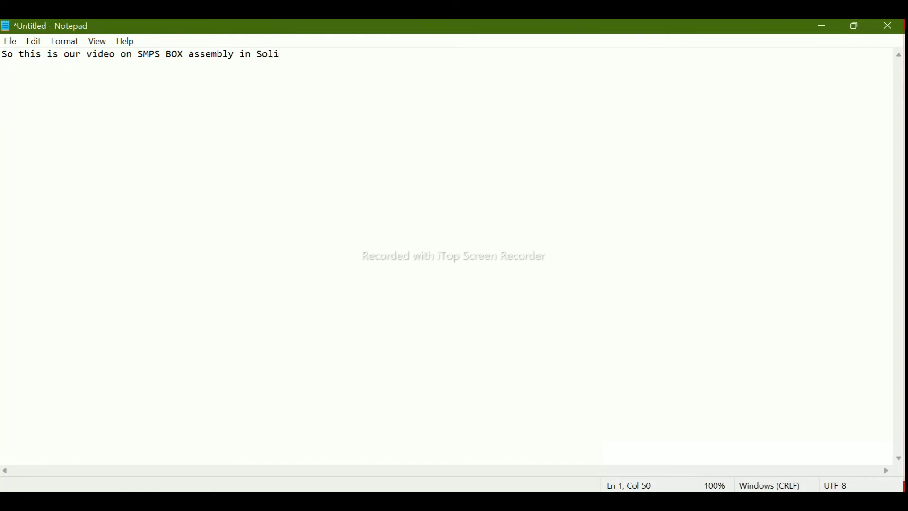
pyautogui.write('dworks that we have')
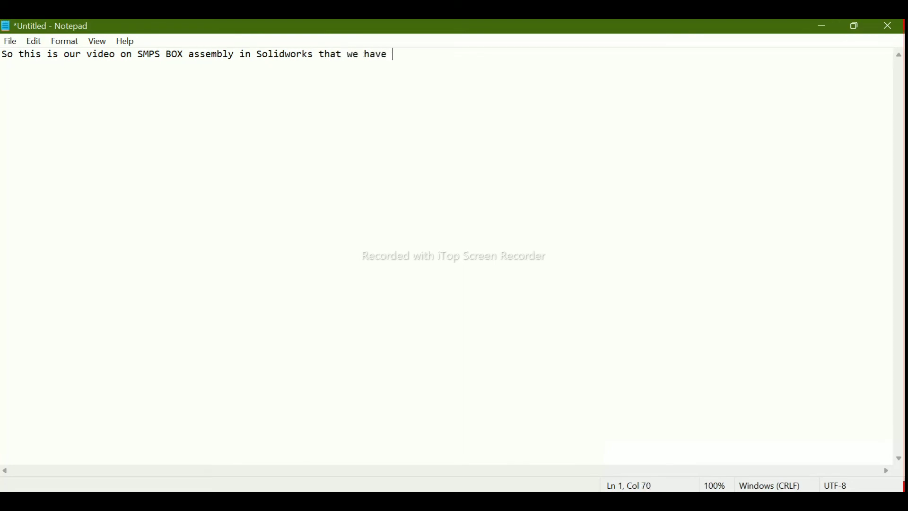
pyautogui.write('comp')
pyautogui.write('hope y')
pyautogui.write('ou ')
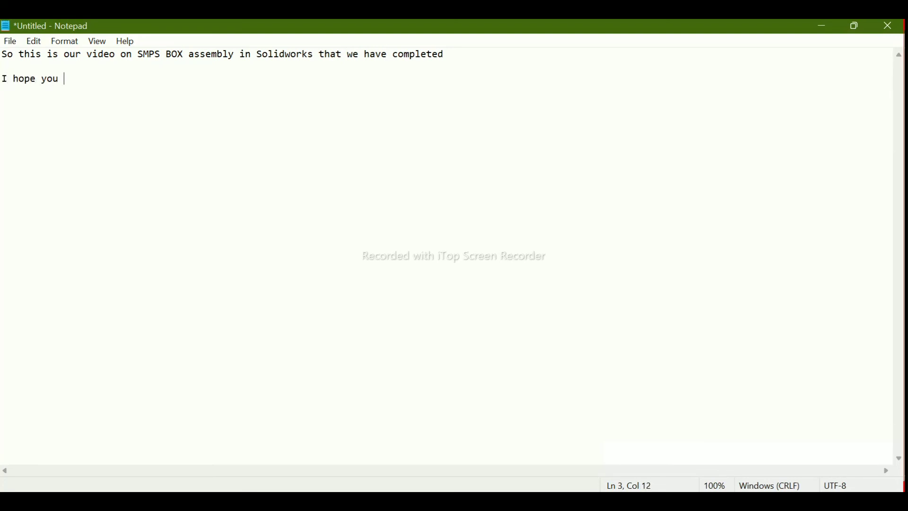
pyautogui.write('like i')
pyautogui.write('t P')
pyautogui.write('lease ')
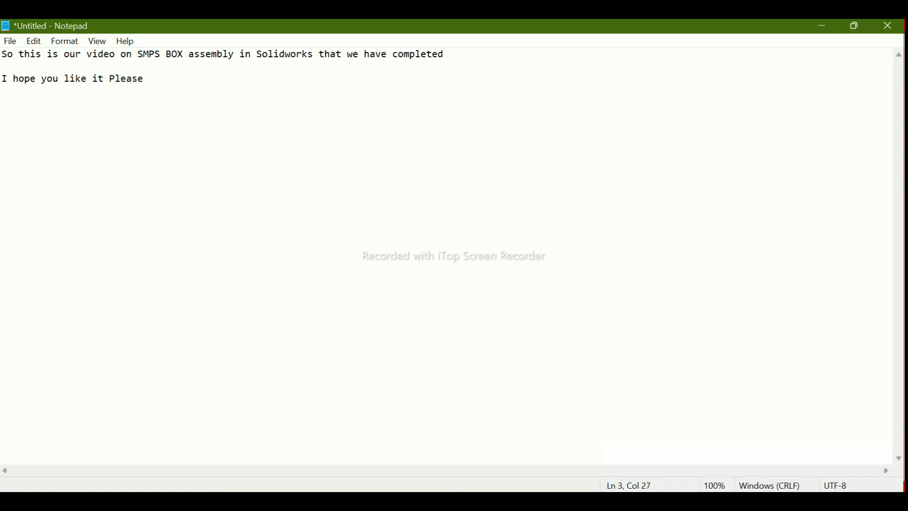
pyautogui.write('subscribe ')
pyautogui.write('our channel ')
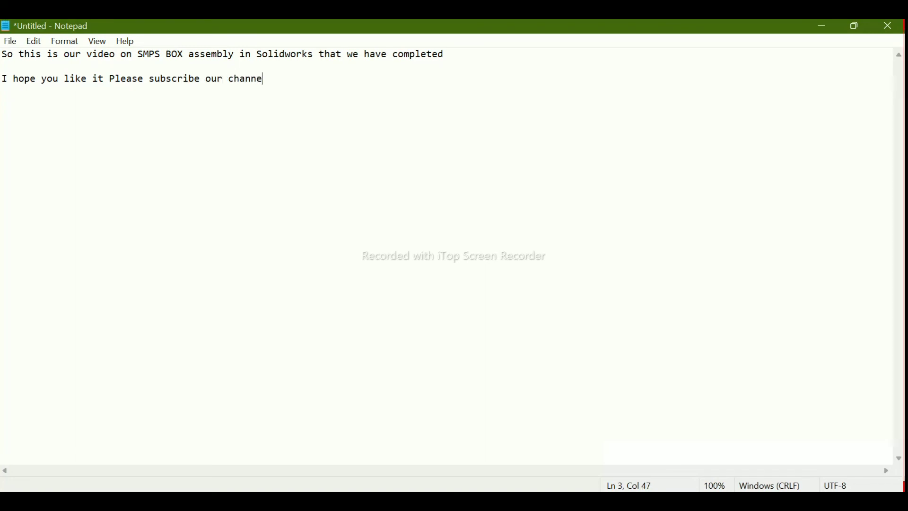
pyautogui.write('for')
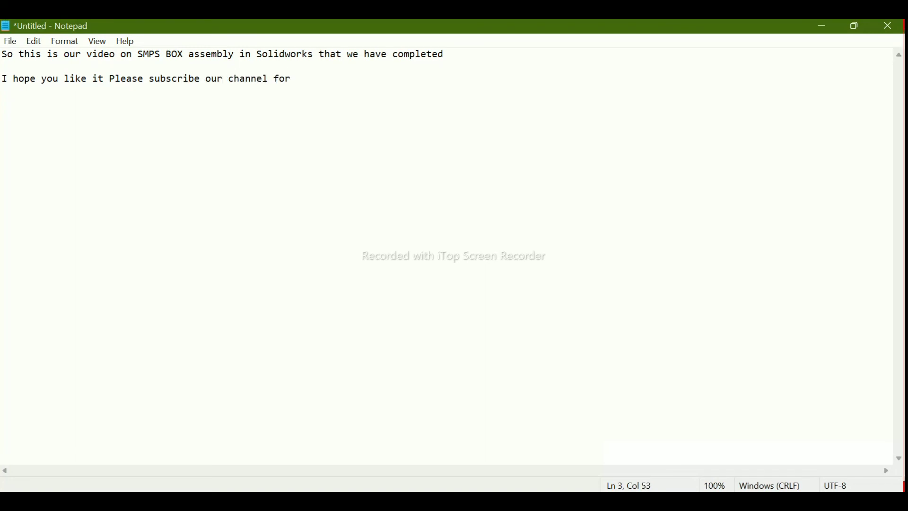
pyautogui.write(' more pro')
pyautogui.write('jects, ')
pyautogui.write('solidworks')
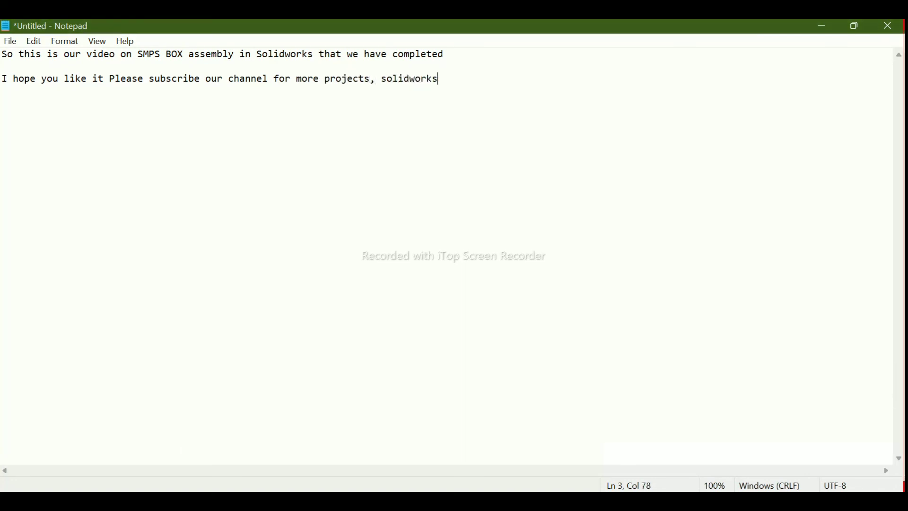
pyautogui.write(', creo and au')
pyautogui.write('tocad  ')
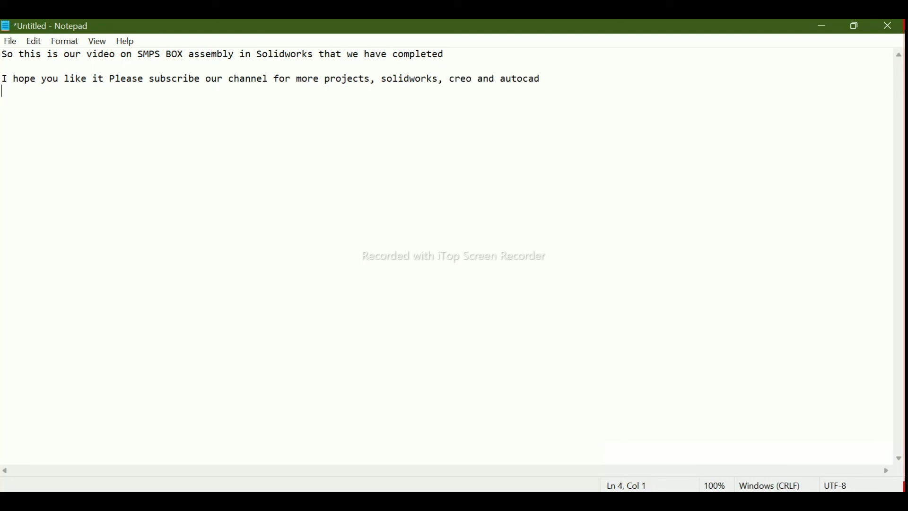
pyautogui.write('Thank ')
pyautogui.write('you for ')
pyautogui.write('watching ')
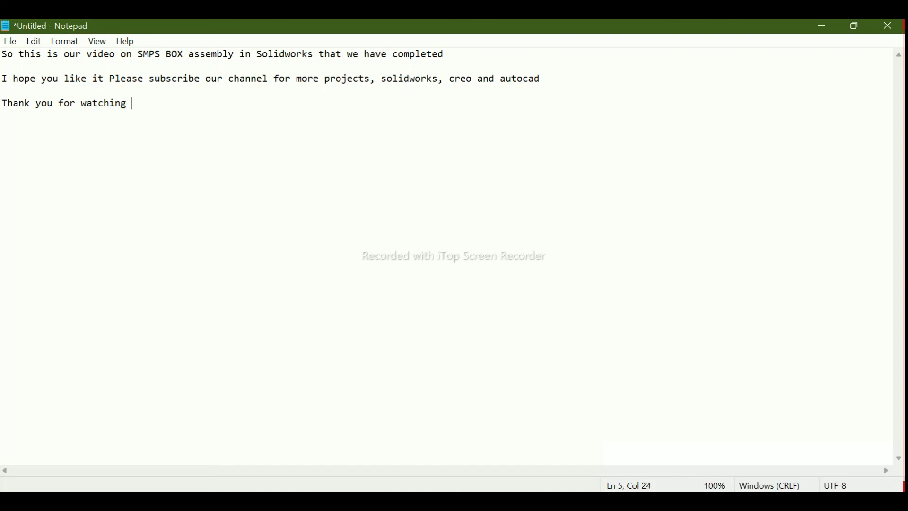
pyautogui.write('it.')
pyautogui.click(823, 26)
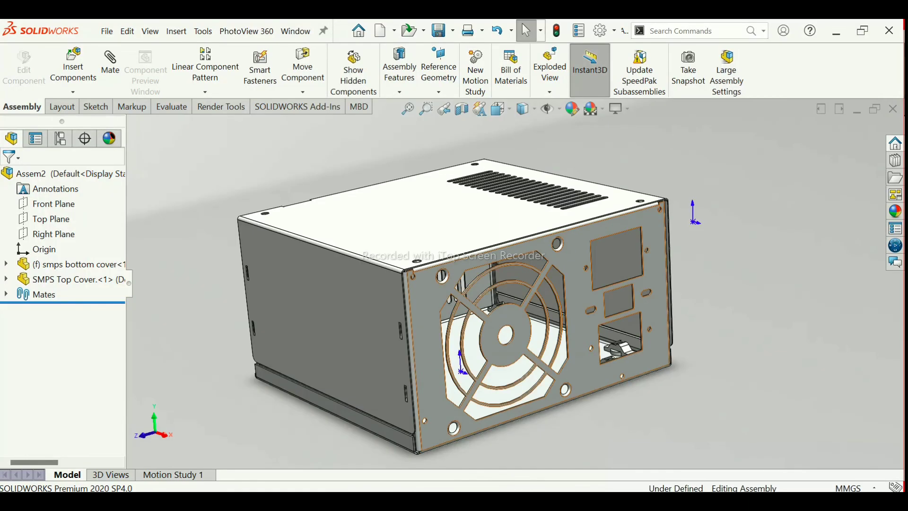